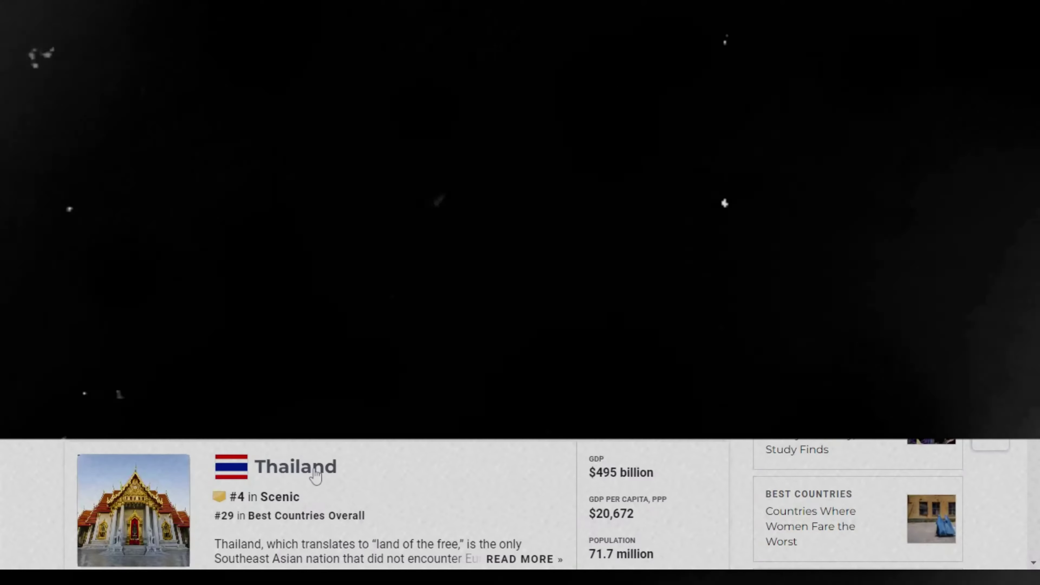
Open the Thailand country page from the Best Countries ranking and copy the country name from its heading.
{"action": "left_click", "coordinate": [274, 471]}
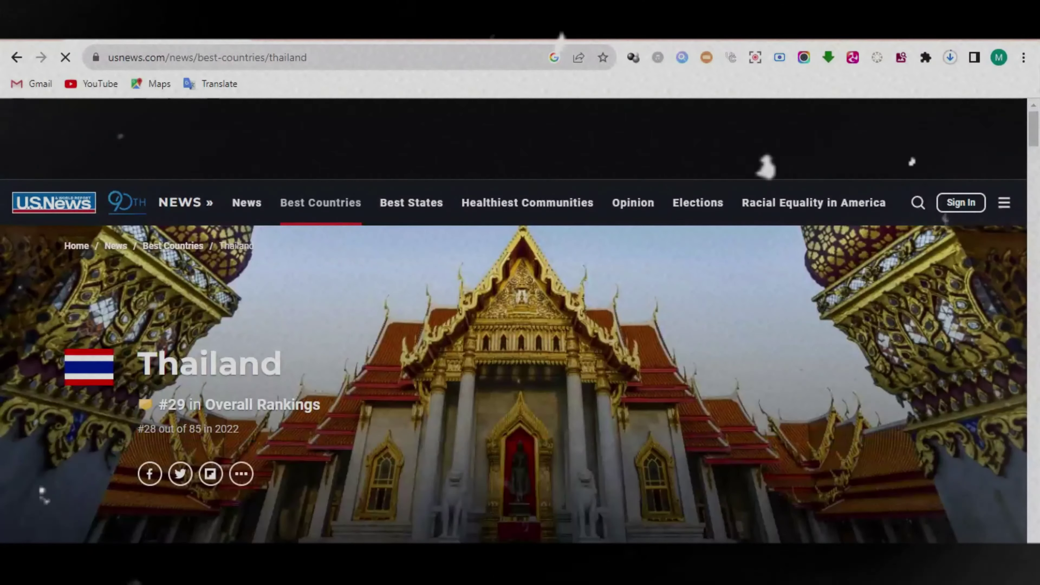
{"action": "double_click", "coordinate": [209, 364]}
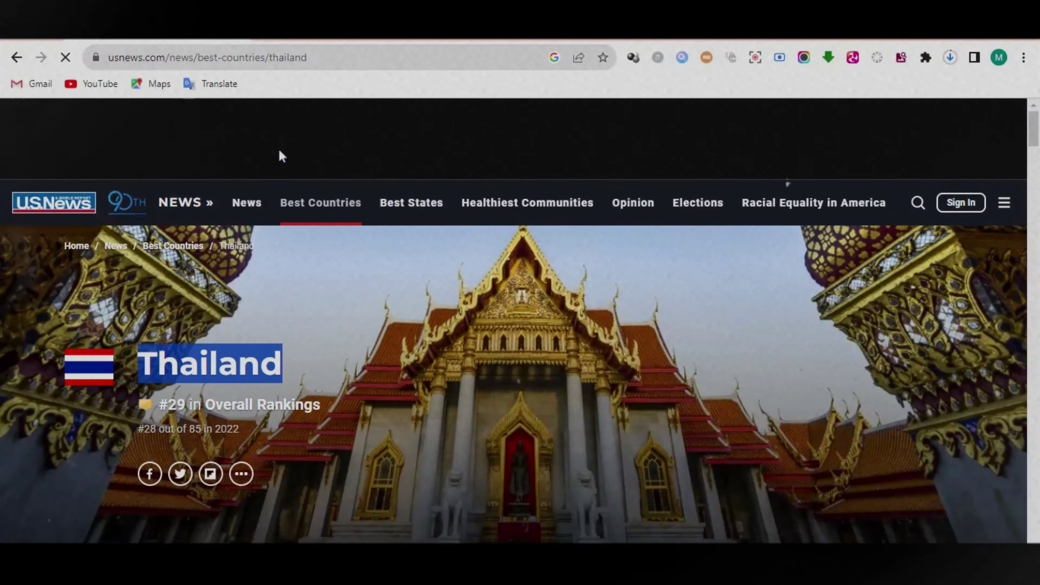
{"action": "key", "text": "ctrl+c"}
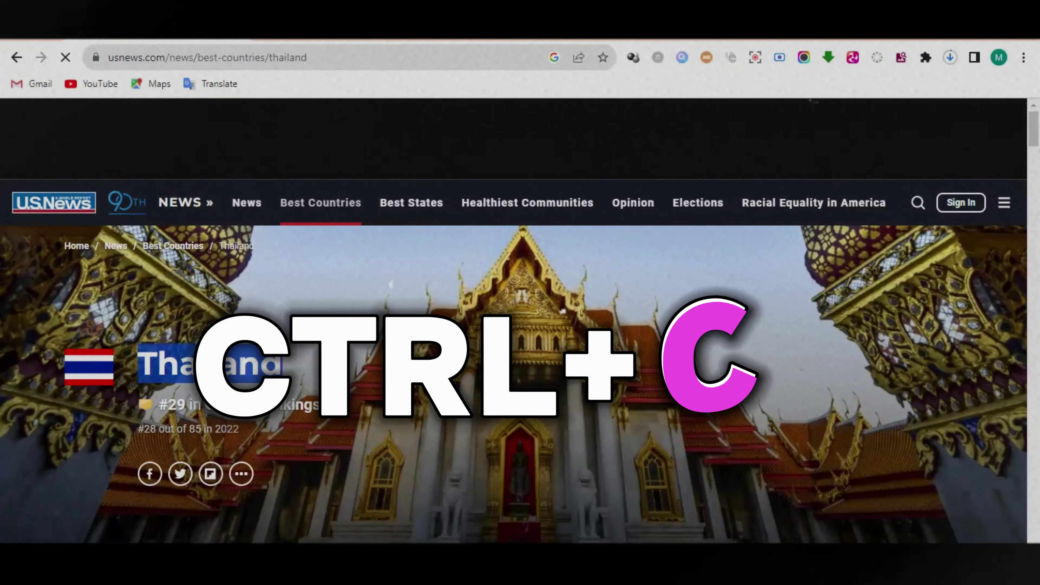
Switch to Canva in a new browser tab and create a blank video design.
{"action": "key", "text": "ctrl+t"}
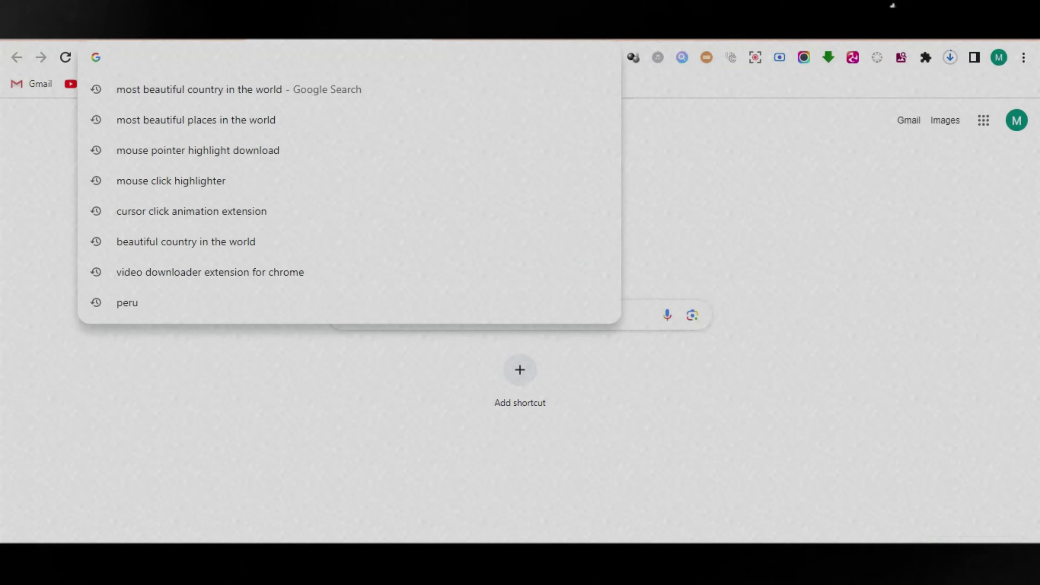
{"action": "type", "text": "canva"}
{"action": "key", "text": "Return"}
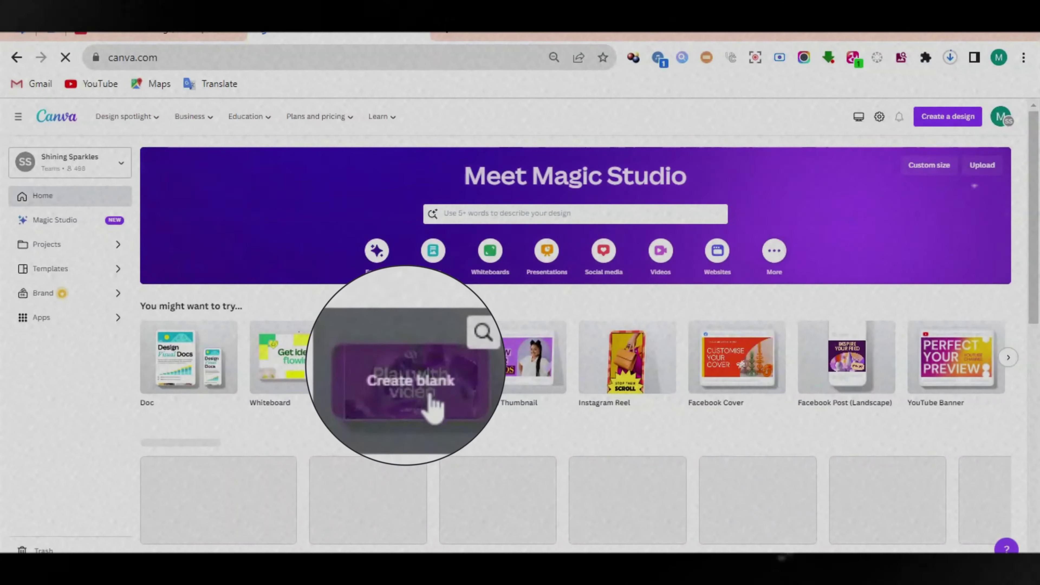
{"action": "left_click", "coordinate": [412, 363]}
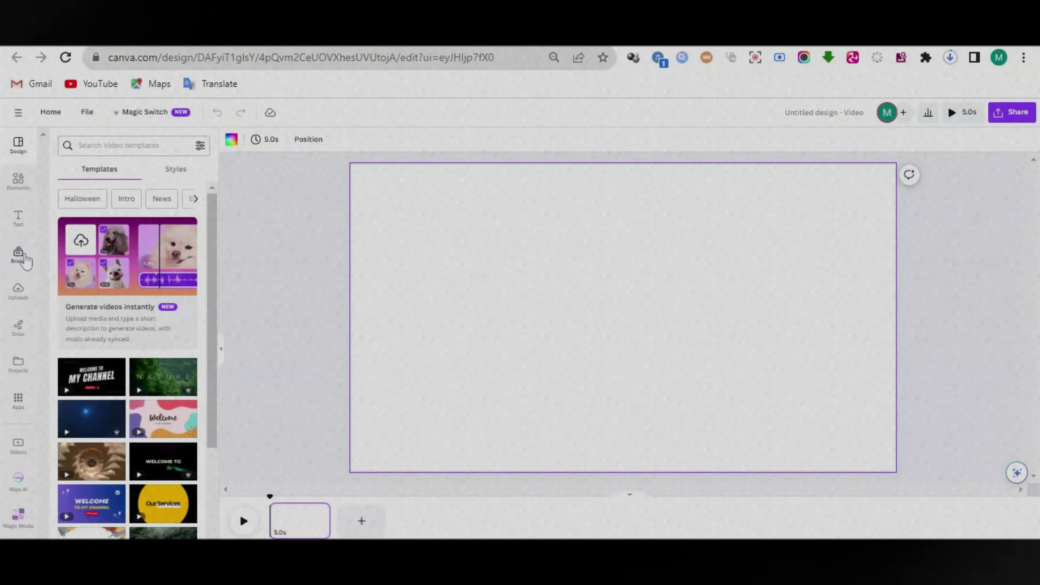
Search the design elements for "Thailand" and restrict the results to videos.
{"action": "left_click", "coordinate": [24, 189]}
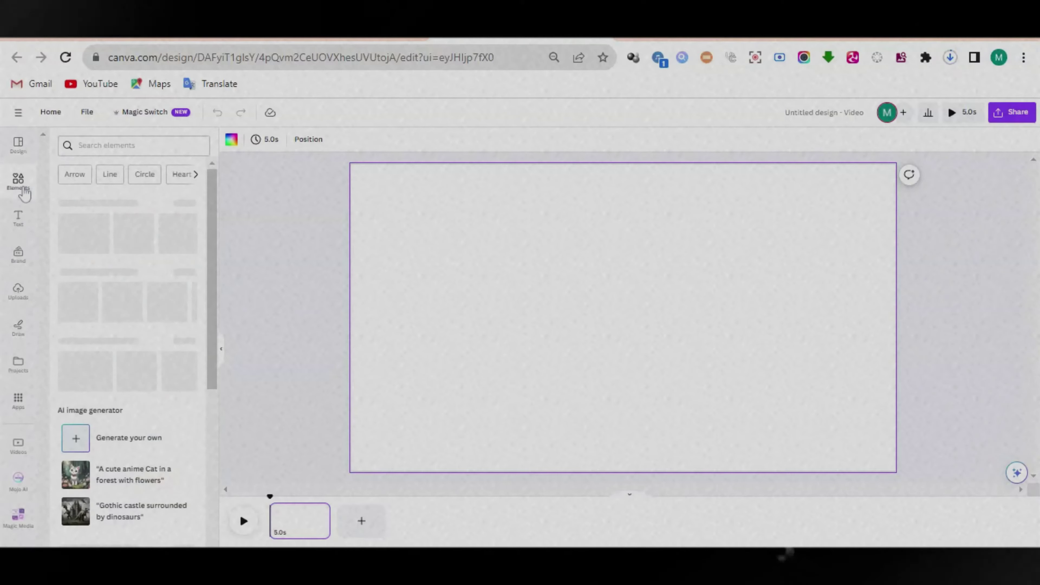
{"action": "left_click", "coordinate": [102, 146]}
{"action": "type", "text": "Thailand"}
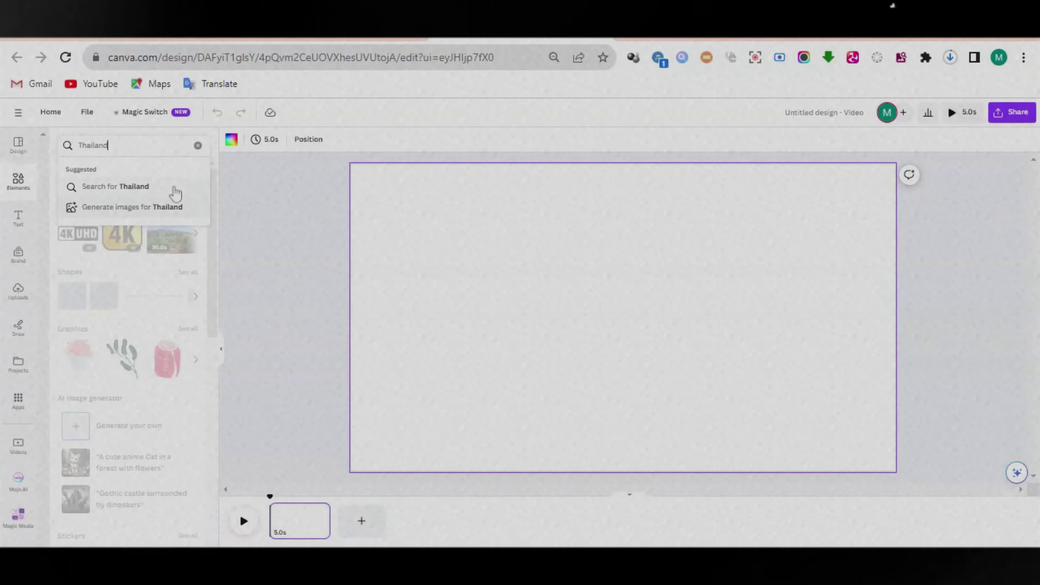
{"action": "left_click", "coordinate": [165, 189]}
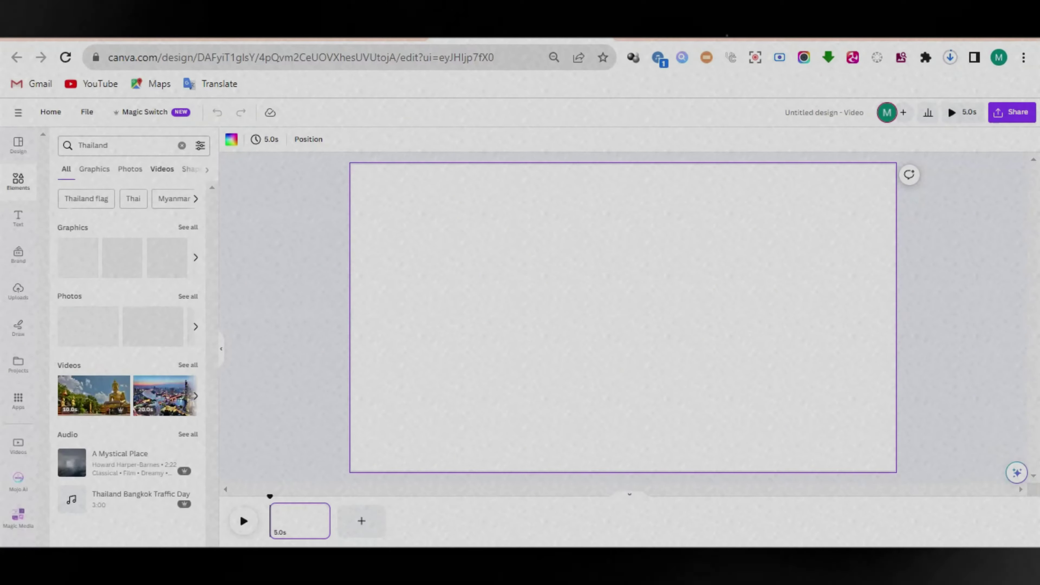
{"action": "left_click", "coordinate": [163, 170]}
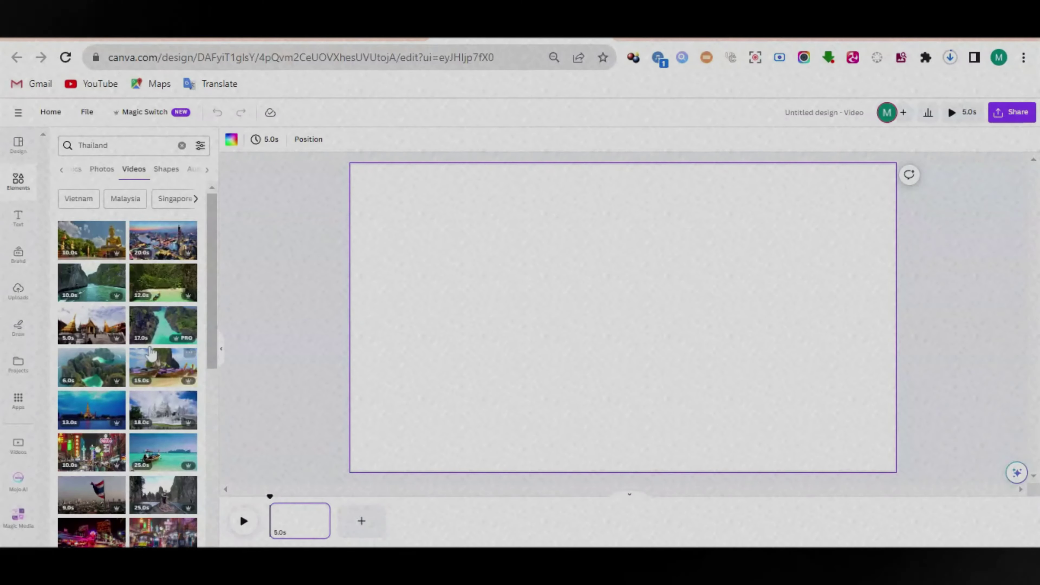
Put the 10-second clip of the lagoon between cliffs on the first page, and extend the timeline with a duplicate and a further page.
{"action": "left_click", "coordinate": [101, 292]}
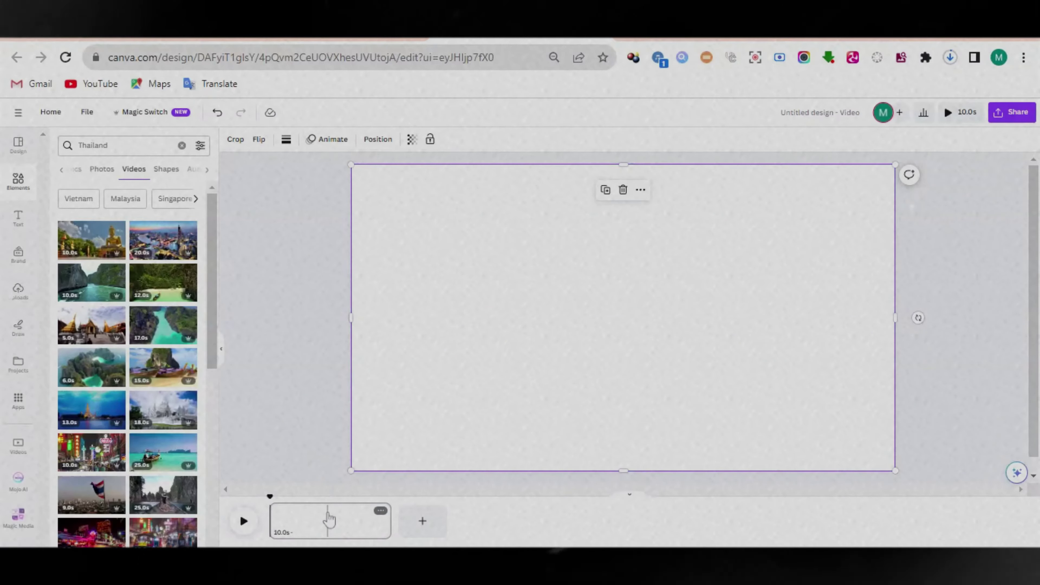
{"action": "right_click", "coordinate": [330, 516]}
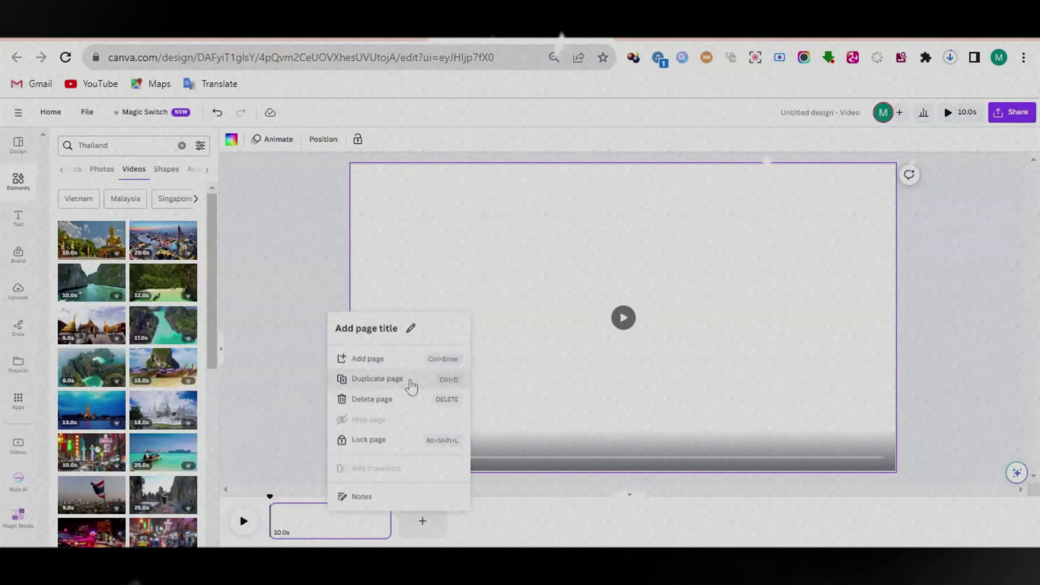
{"action": "left_click", "coordinate": [409, 379]}
{"action": "left_click", "coordinate": [550, 520]}
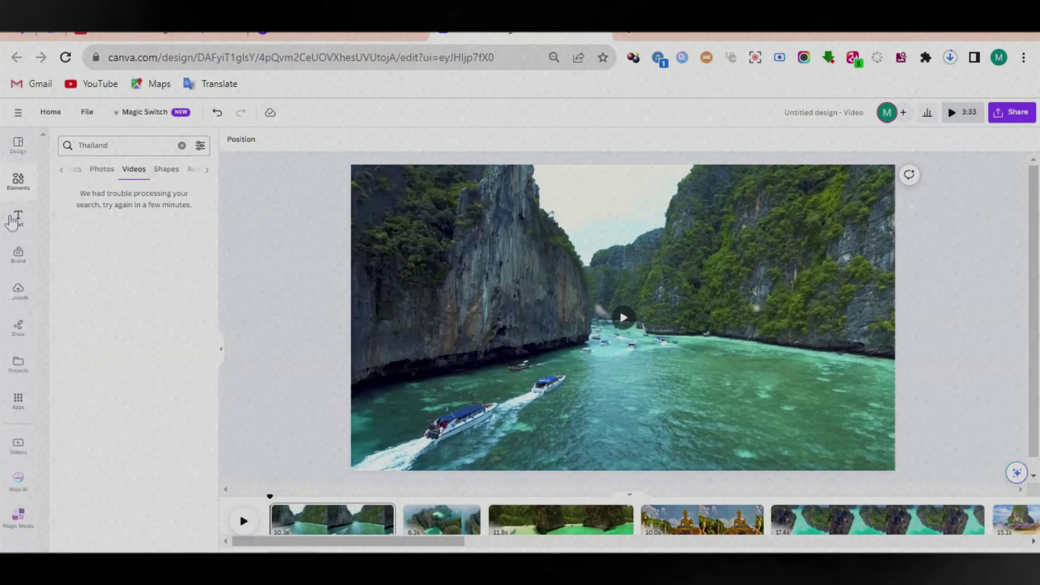
Add a default heading text box to the first page over the cliff lagoon clip.
{"action": "left_click", "coordinate": [13, 220]}
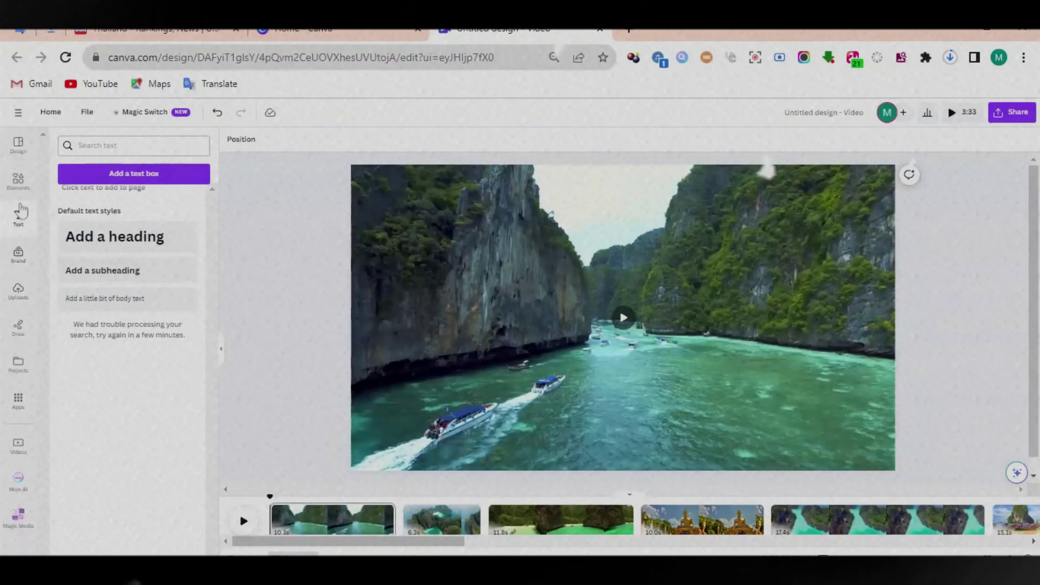
{"action": "left_click", "coordinate": [16, 256]}
{"action": "left_click", "coordinate": [18, 217]}
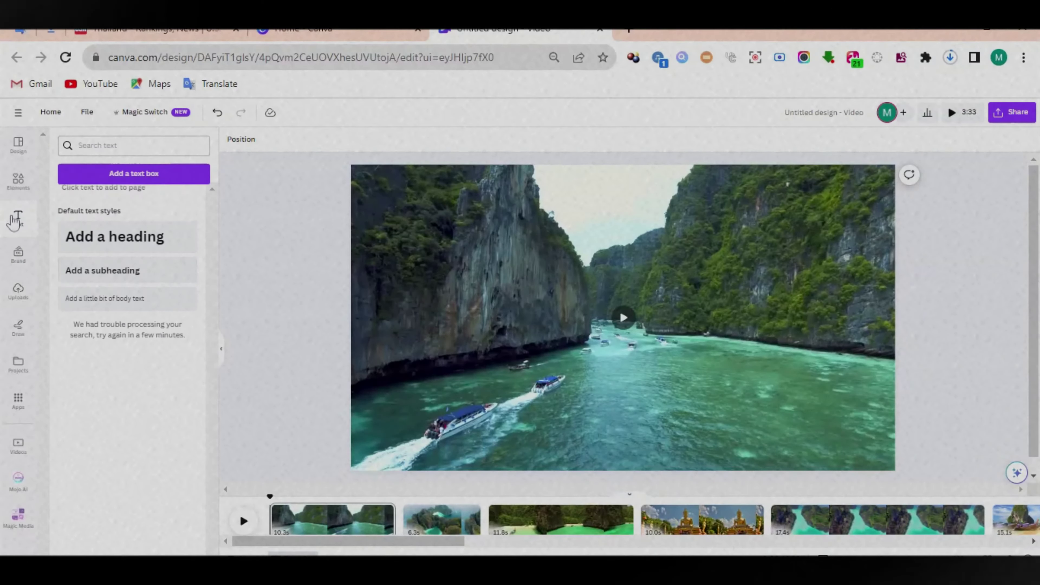
{"action": "left_click", "coordinate": [115, 241]}
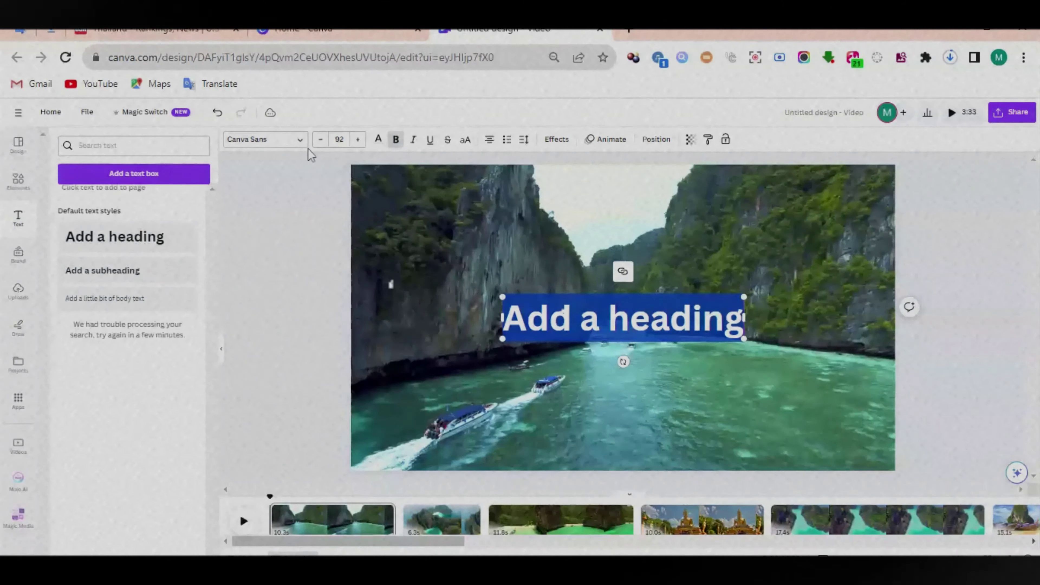
Format the heading with white text colour and the Mogra font.
{"action": "left_click", "coordinate": [282, 142]}
{"action": "left_click", "coordinate": [282, 141]}
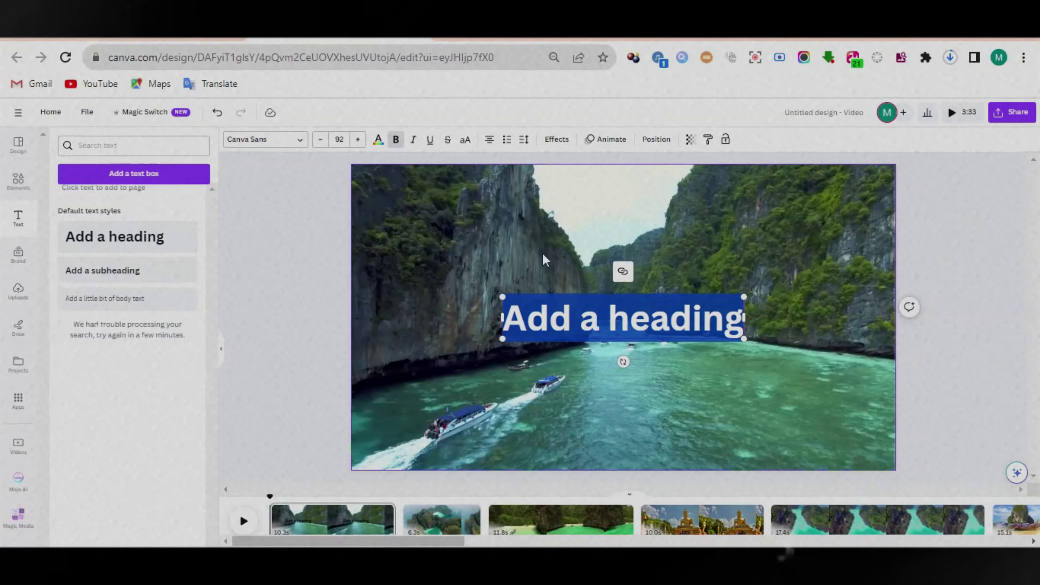
{"action": "left_click", "coordinate": [378, 139]}
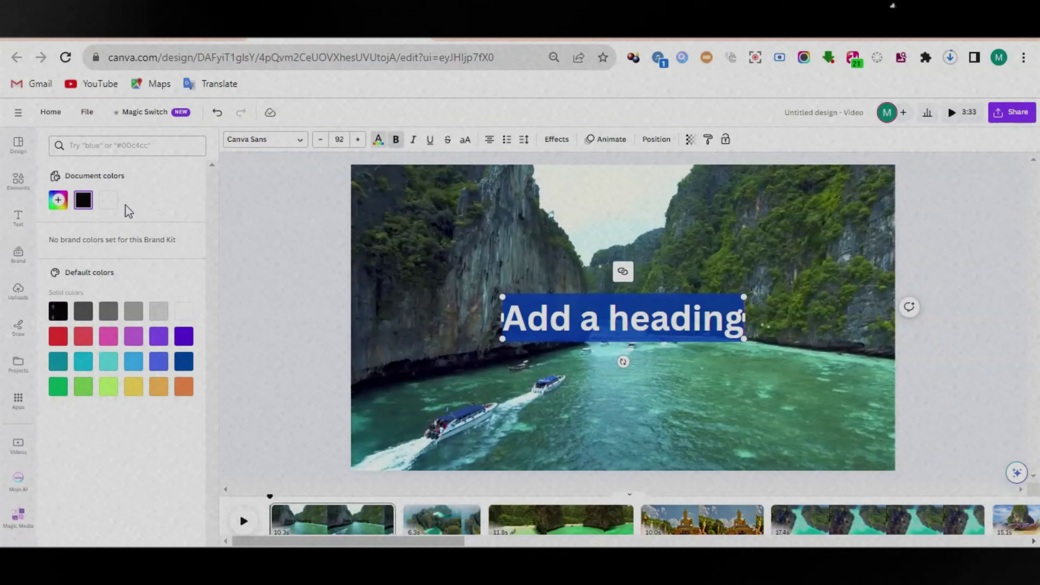
{"action": "left_click", "coordinate": [108, 200]}
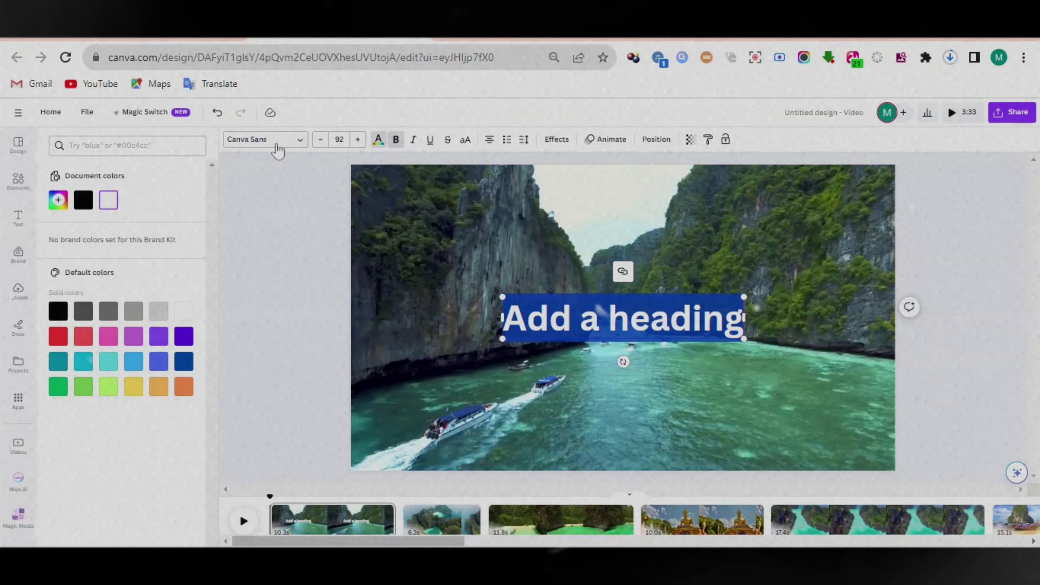
{"action": "left_click", "coordinate": [278, 148]}
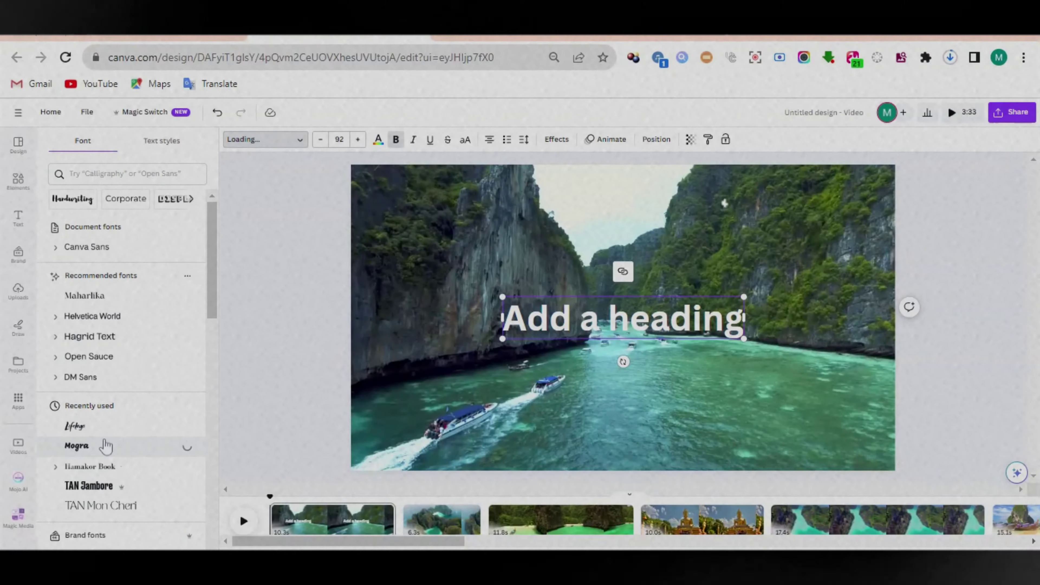
{"action": "left_click", "coordinate": [186, 445]}
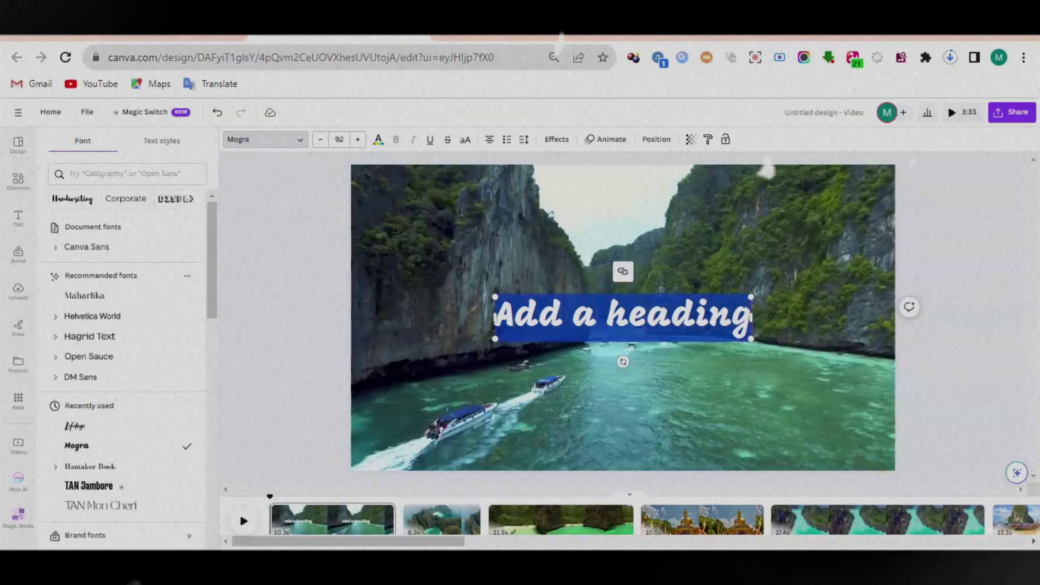
Replace the heading text with "T", enlarge it to size 474 and move it up and left on the page.
{"action": "type", "text": "T"}
{"action": "left_click_drag", "start_coordinate": [633, 339], "coordinate": [790, 471]}
{"action": "left_click", "coordinate": [954, 364]}
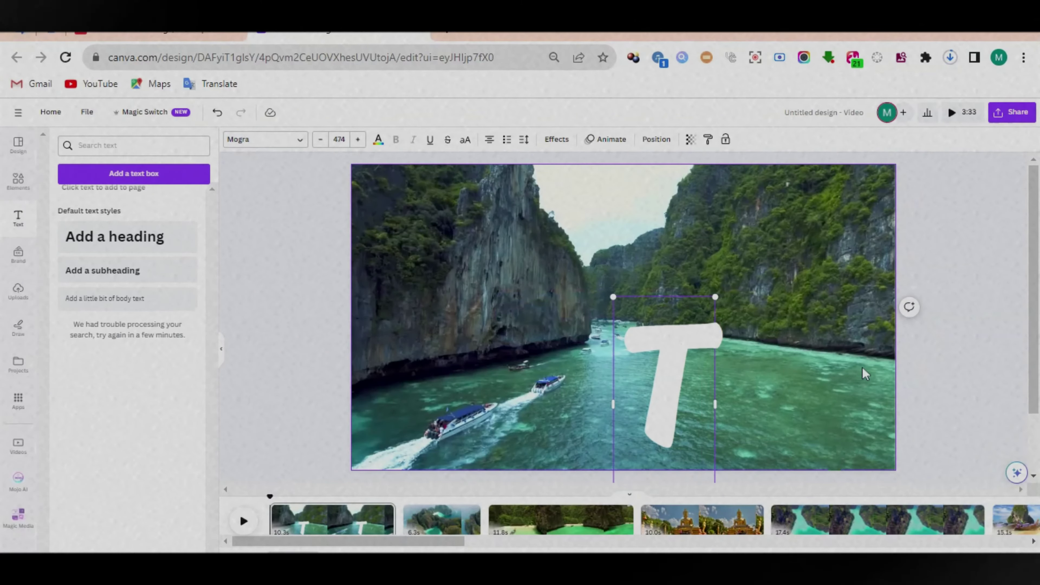
{"action": "left_click_drag", "start_coordinate": [666, 421], "coordinate": [557, 368]}
Apply the Shadow text effect to the letter T and adjust it to a soft, dark shadow.
{"action": "left_click", "coordinate": [557, 138]}
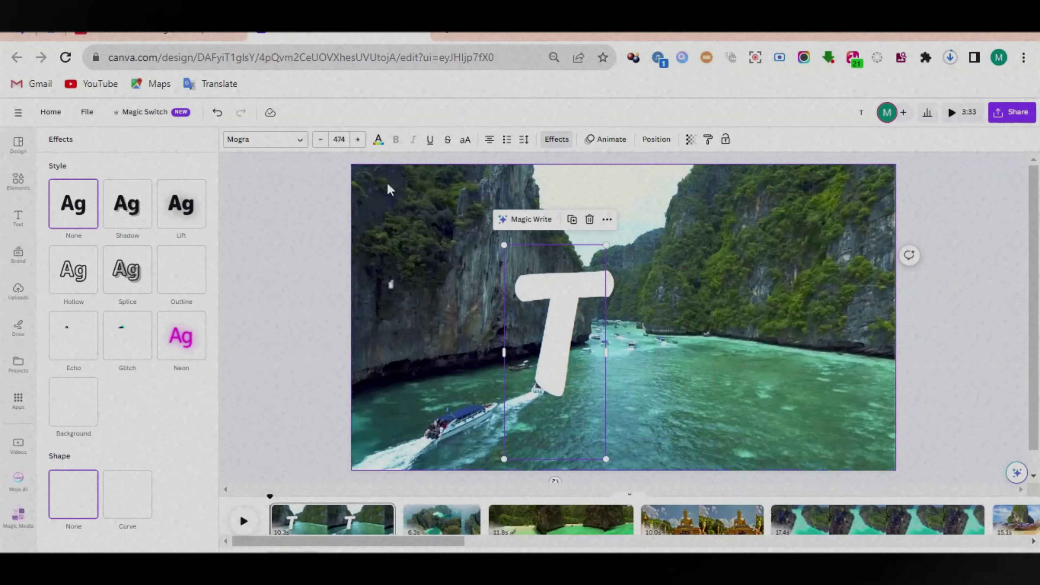
{"action": "left_click", "coordinate": [127, 205]}
{"action": "left_click", "coordinate": [185, 367]}
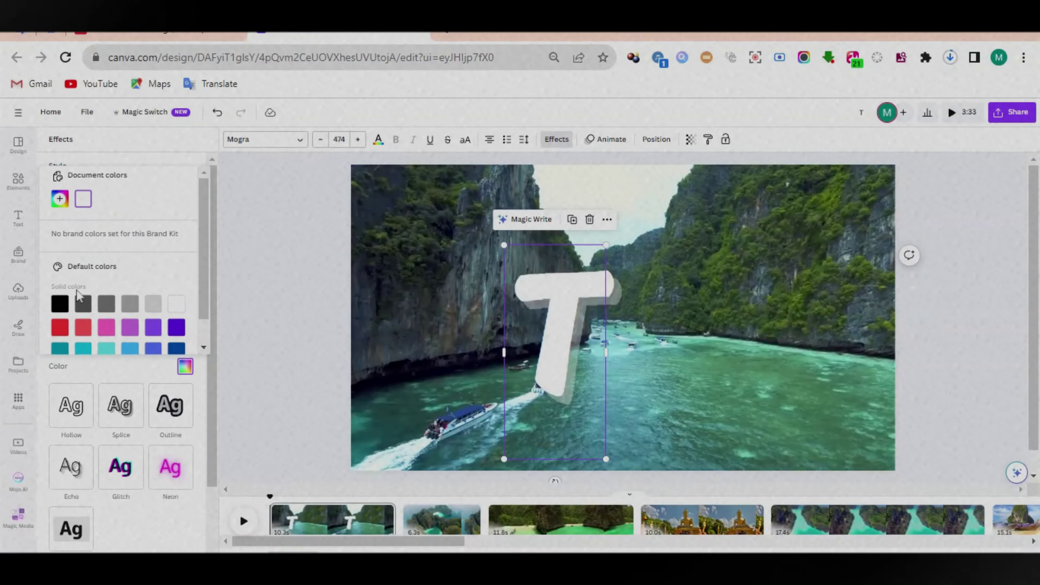
{"action": "left_click", "coordinate": [110, 152]}
{"action": "left_click_drag", "start_coordinate": [131, 319], "coordinate": [139, 348]}
{"action": "left_click", "coordinate": [305, 392]}
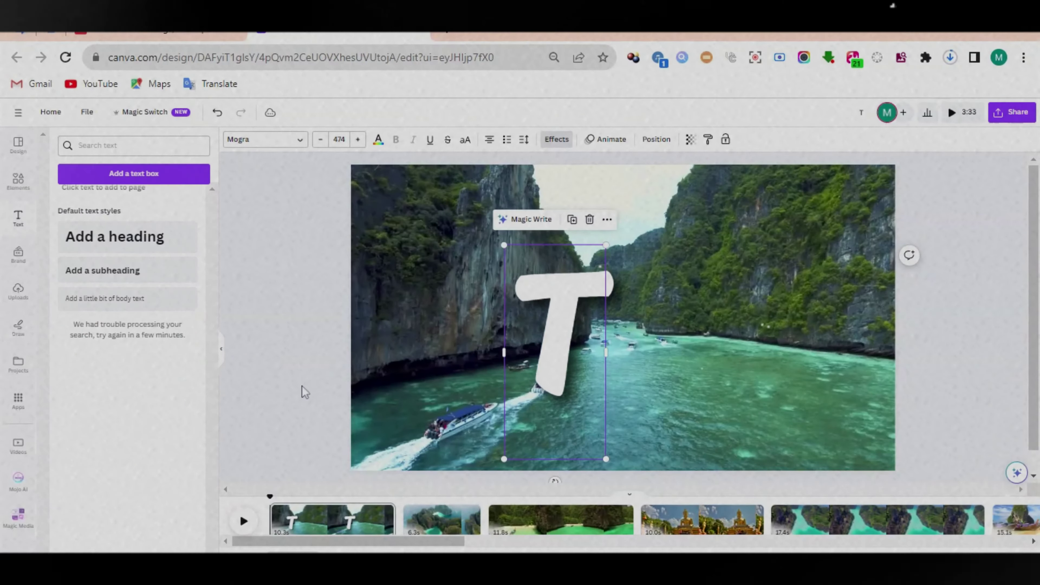
Duplicate the letter T, offset the copy to the right and change its text to "HAILAND".
{"action": "right_click", "coordinate": [541, 370]}
{"action": "left_click", "coordinate": [590, 352]}
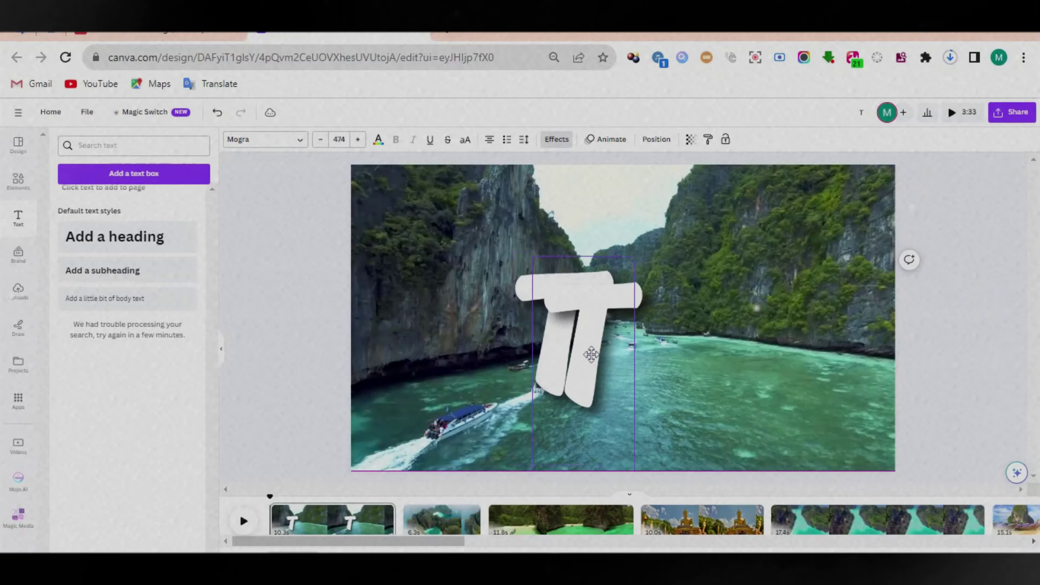
{"action": "left_click_drag", "start_coordinate": [591, 354], "coordinate": [619, 349]}
{"action": "double_click", "coordinate": [619, 348]}
{"action": "type", "text": "HA"}
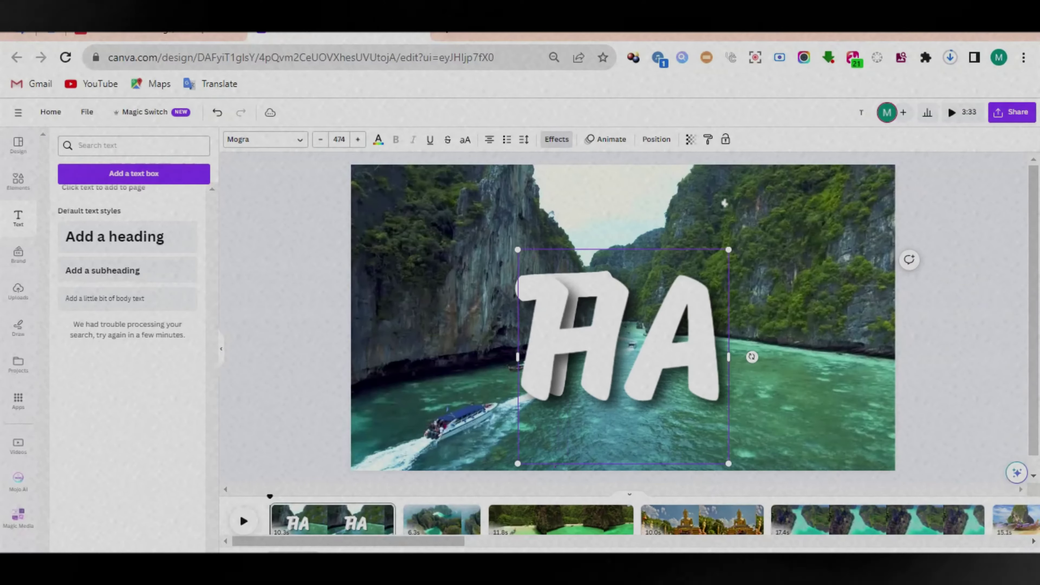
{"action": "type", "text": "ILAND"}
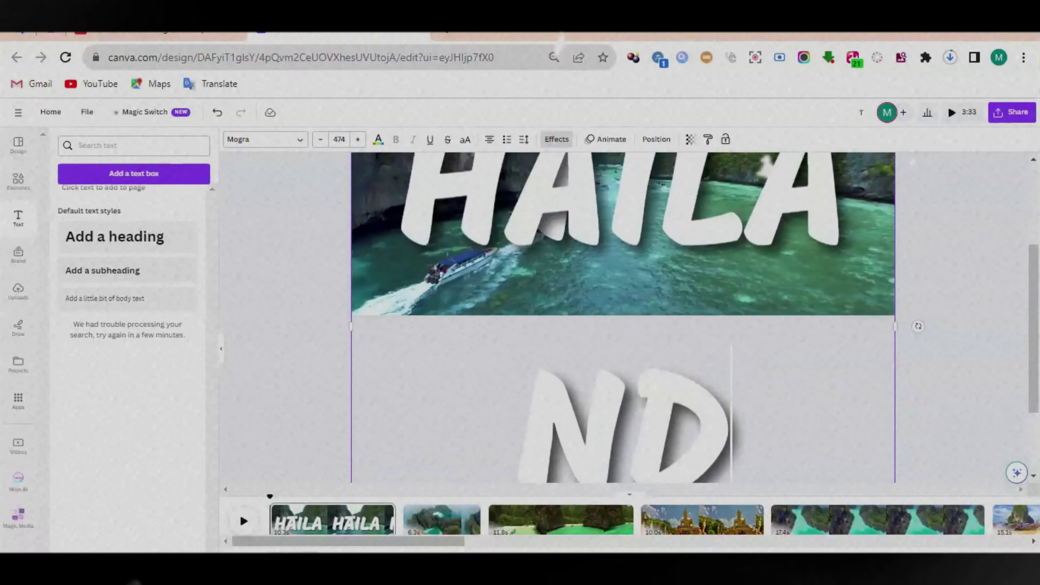
Scale the HAILAND text to size 202 on a single line and place it beside the lower stem of the T.
{"action": "left_click_drag", "start_coordinate": [895, 326], "coordinate": [999, 310]}
{"action": "left_click_drag", "start_coordinate": [998, 233], "coordinate": [834, 350]}
{"action": "left_click", "coordinate": [584, 471]}
{"action": "left_click", "coordinate": [632, 436]}
{"action": "left_click_drag", "start_coordinate": [633, 436], "coordinate": [729, 344]}
{"action": "left_click_drag", "start_coordinate": [932, 446], "coordinate": [930, 410]}
{"action": "left_click_drag", "start_coordinate": [931, 447], "coordinate": [627, 348]}
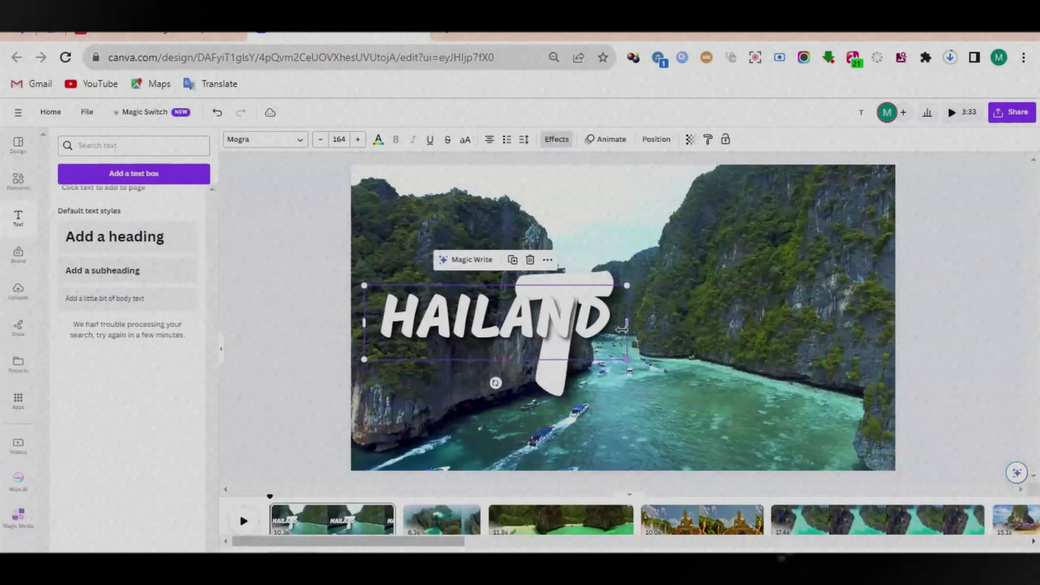
{"action": "left_click_drag", "start_coordinate": [551, 318], "coordinate": [736, 368]}
{"action": "left_click_drag", "start_coordinate": [817, 403], "coordinate": [878, 415]}
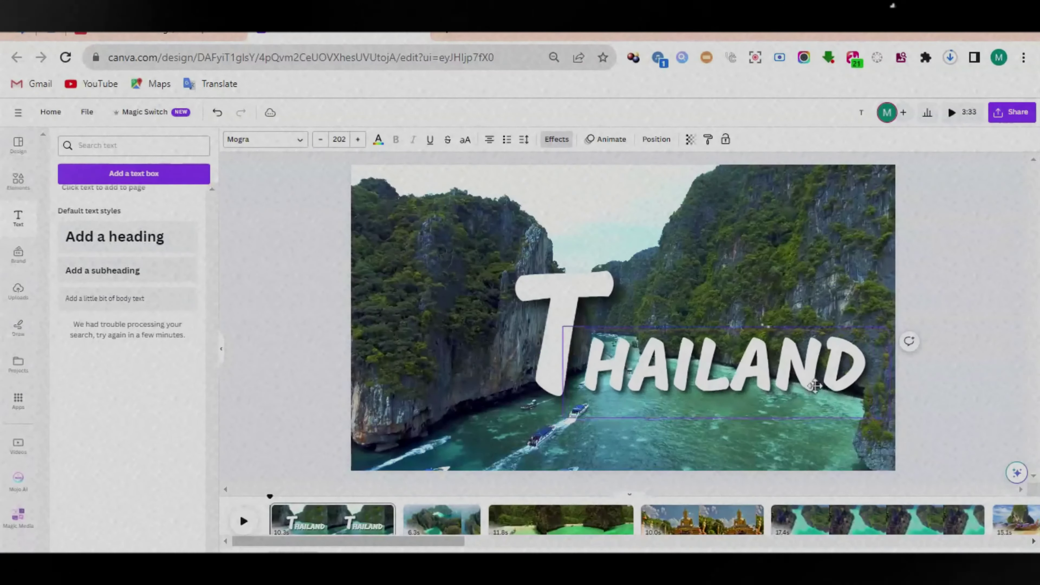
Move the T and HAILAND texts left together as one group and give the group the Fade animation.
{"action": "left_click", "coordinate": [559, 365], "text": "shift"}
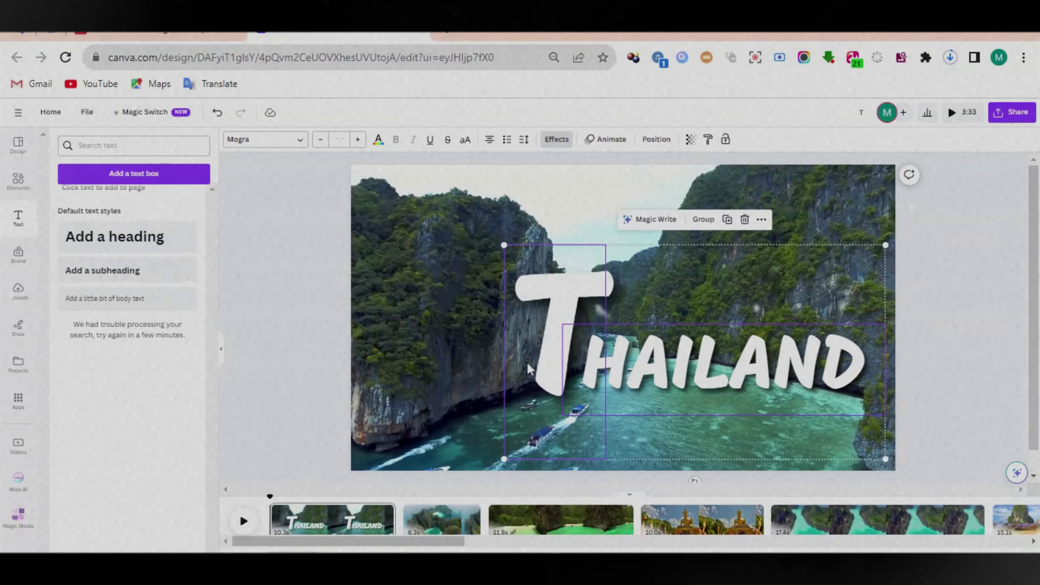
{"action": "left_click_drag", "start_coordinate": [559, 365], "coordinate": [514, 364]}
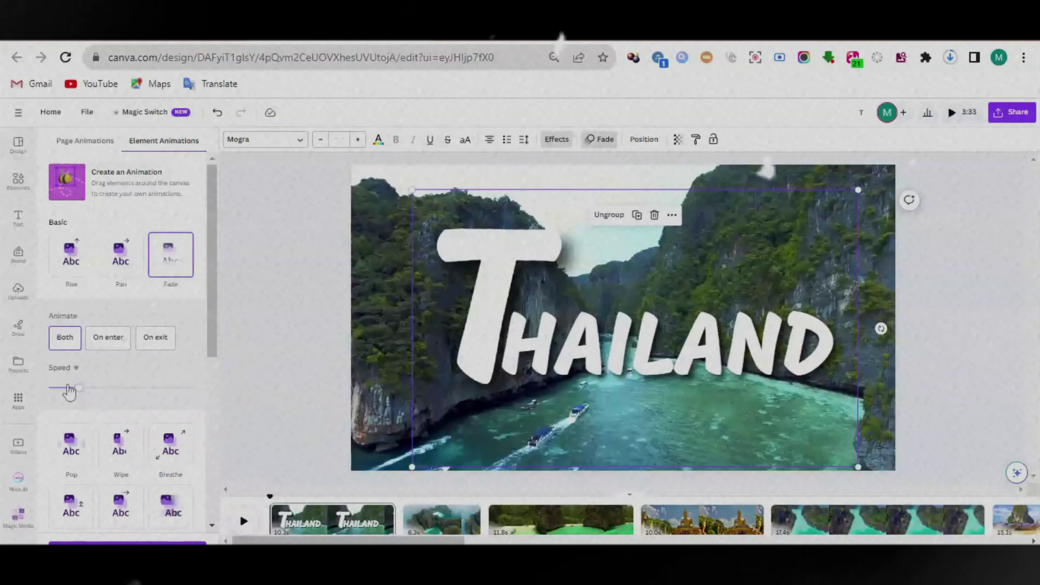
{"action": "left_click", "coordinate": [292, 367]}
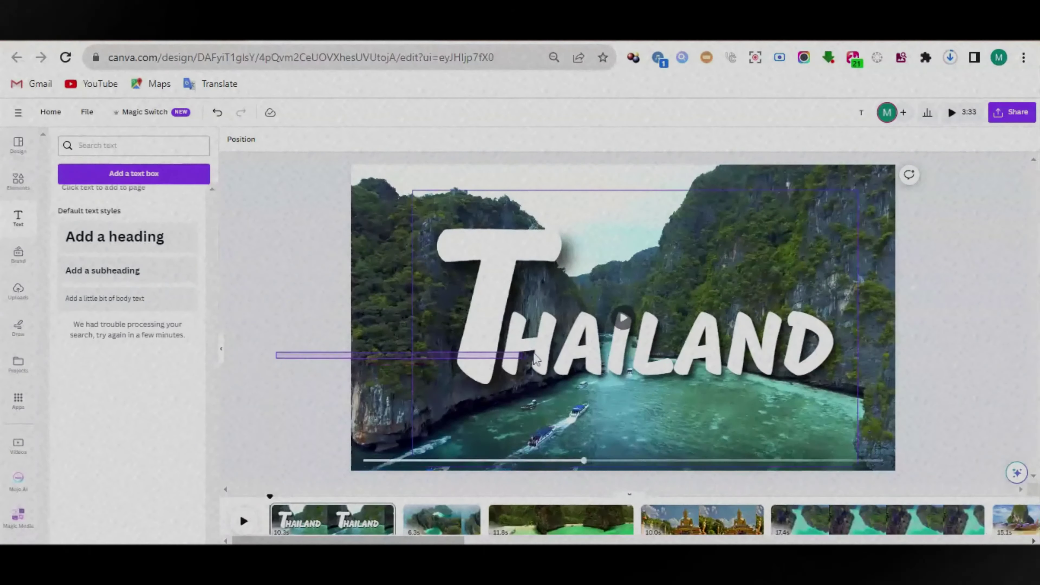
Show the timing of the grouped THAILAND title on the timeline.
{"action": "left_click", "coordinate": [584, 354]}
{"action": "right_click", "coordinate": [579, 346]}
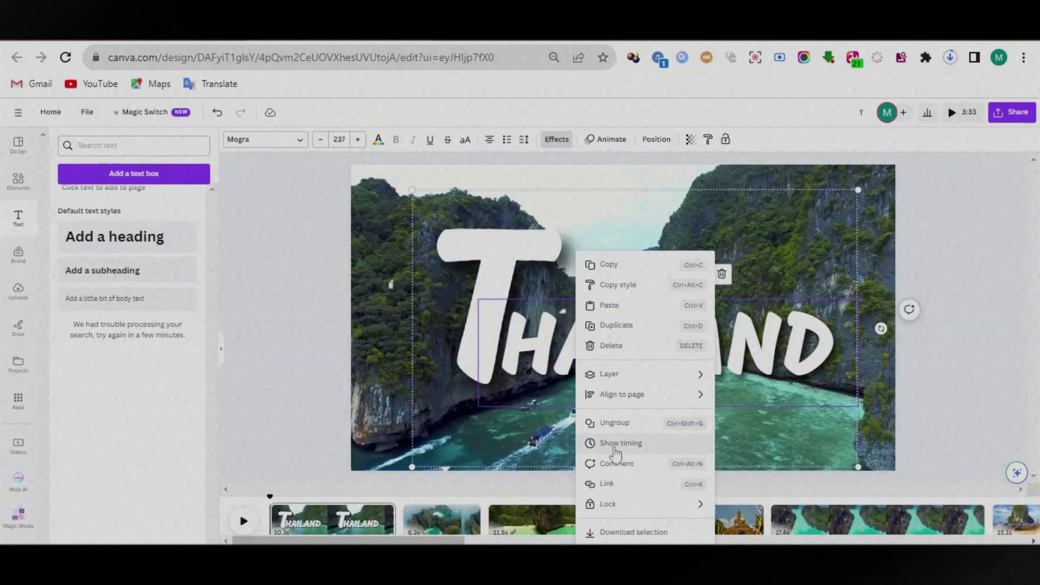
{"action": "left_click", "coordinate": [614, 448]}
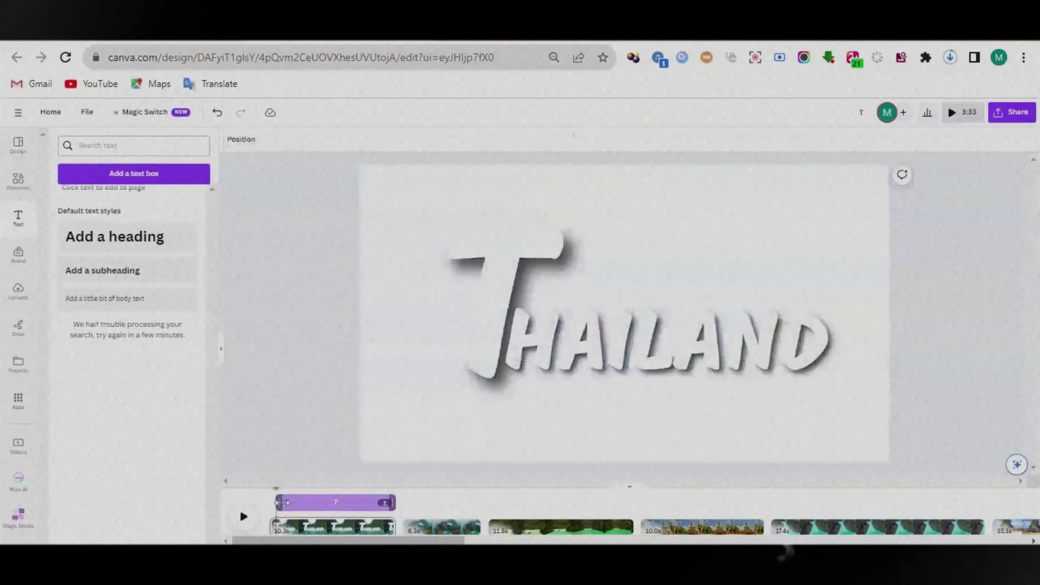
Trim the THAILAND title's start slightly, shorten it to about 3.3 s at the beginning of the opening clip, and play it back.
{"action": "left_click_drag", "start_coordinate": [281, 502], "coordinate": [283, 502]}
{"action": "left_click_drag", "start_coordinate": [394, 503], "coordinate": [318, 510]}
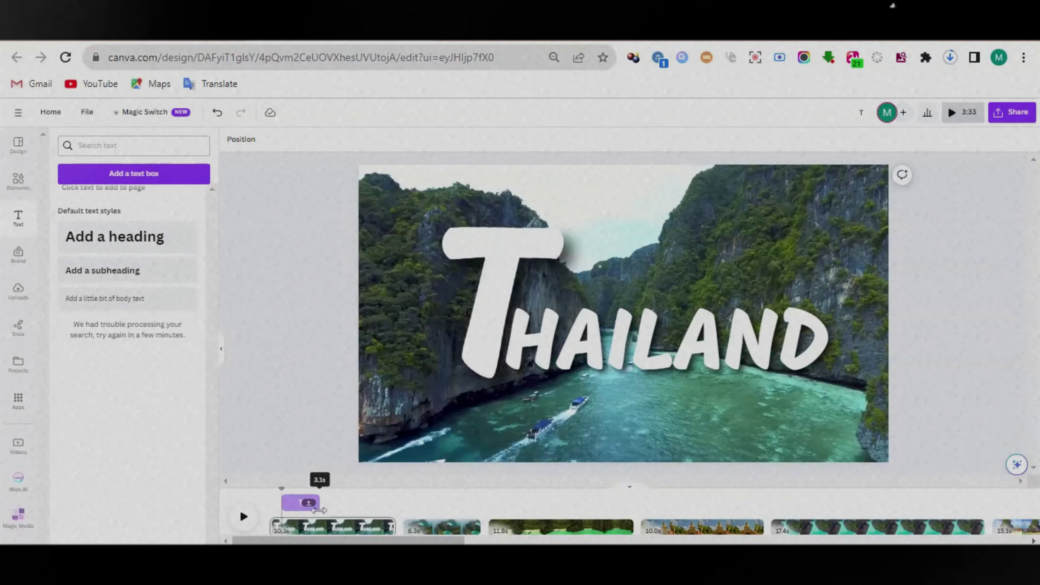
{"action": "left_click", "coordinate": [243, 516]}
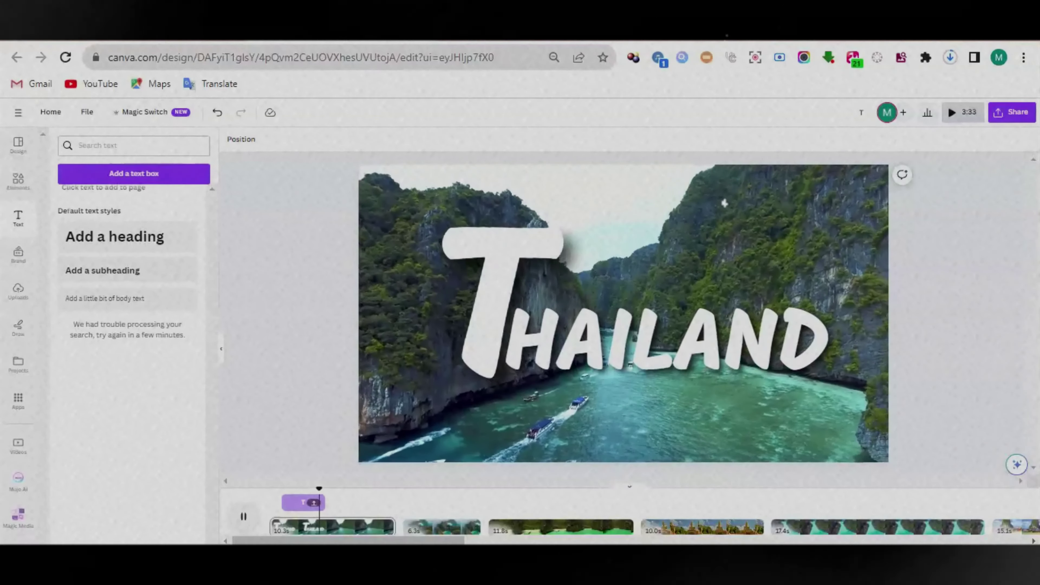
{"action": "left_click", "coordinate": [243, 516]}
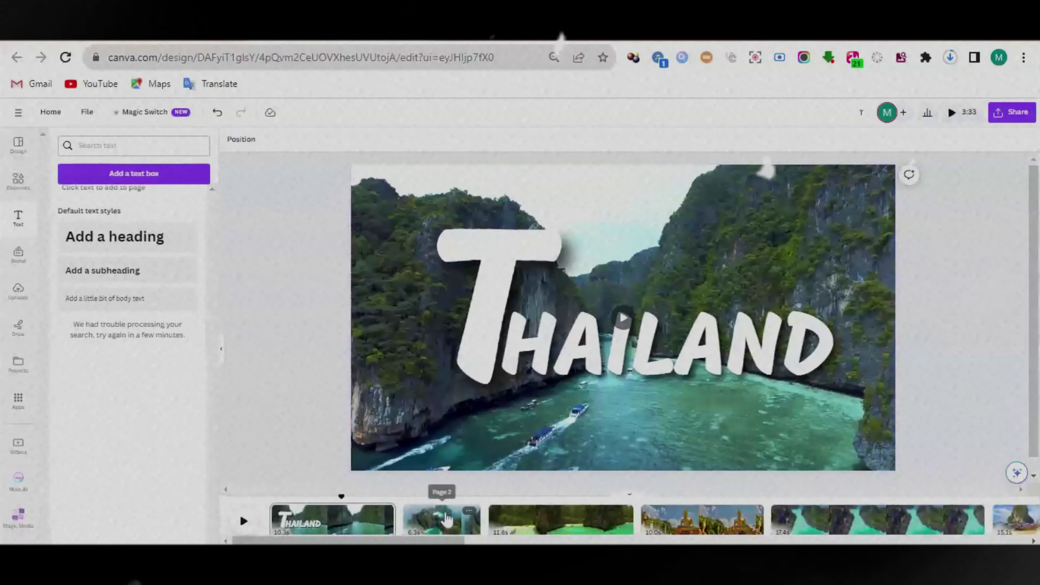
{"action": "left_click_drag", "start_coordinate": [446, 540], "coordinate": [929, 539]}
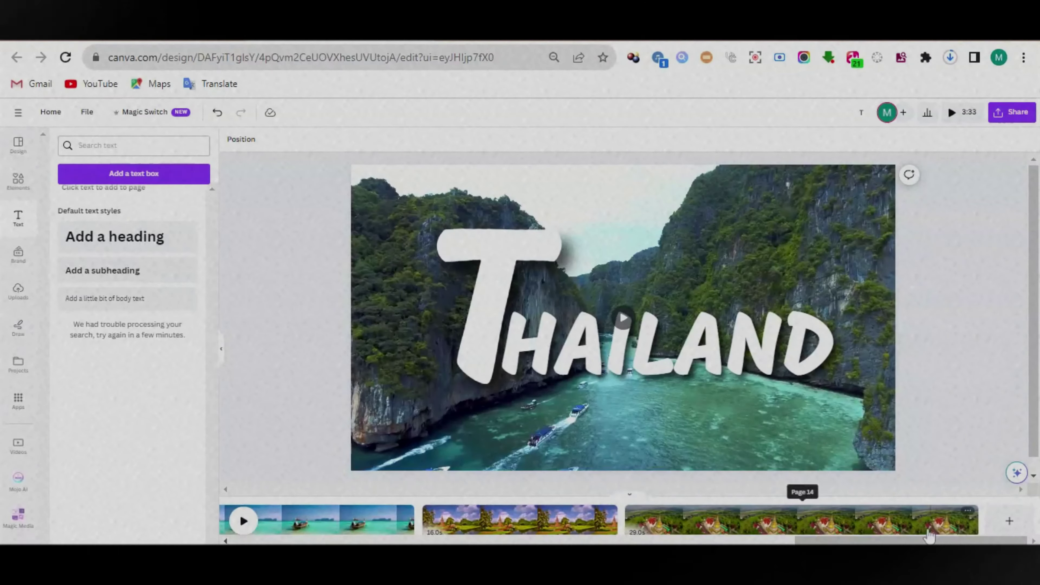
{"action": "left_click", "coordinate": [19, 181]}
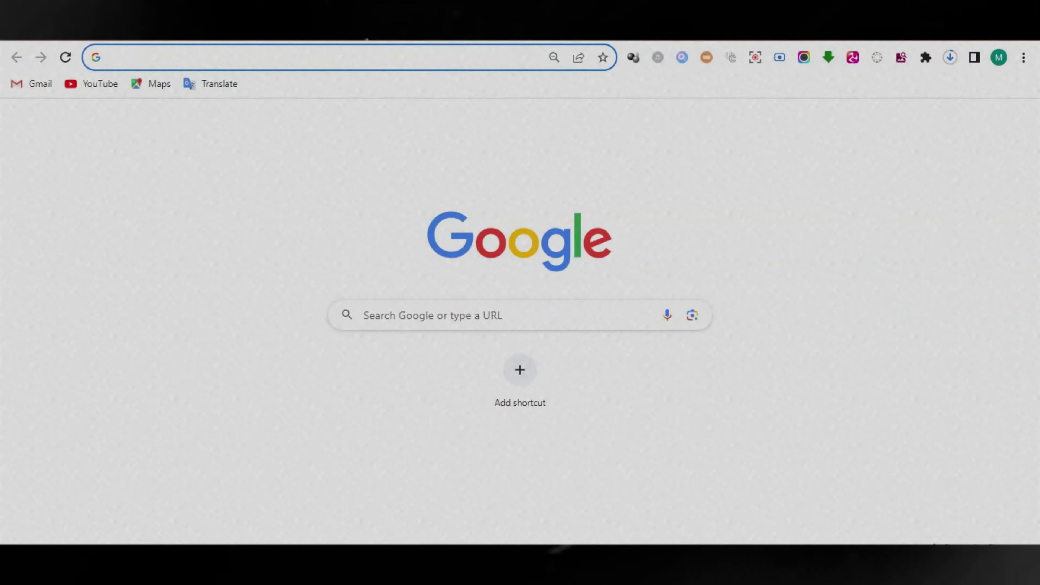
Go to YouTube.com in a new browser page, enter YouTube Studio for the channel, and open the Audio library.
{"action": "left_click", "coordinate": [117, 58]}
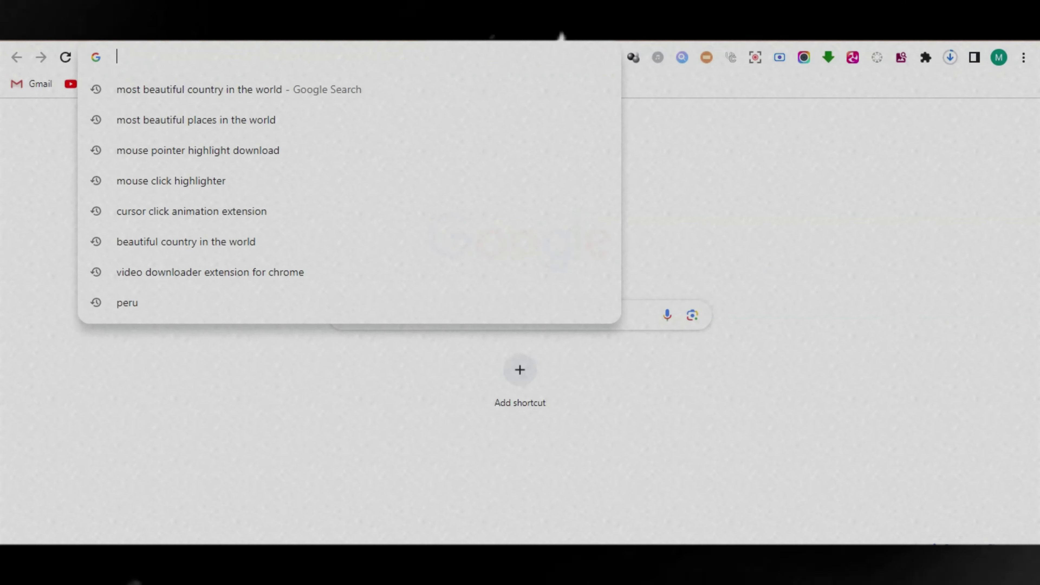
{"action": "type", "text": "YouTube.com"}
{"action": "key", "text": "Return"}
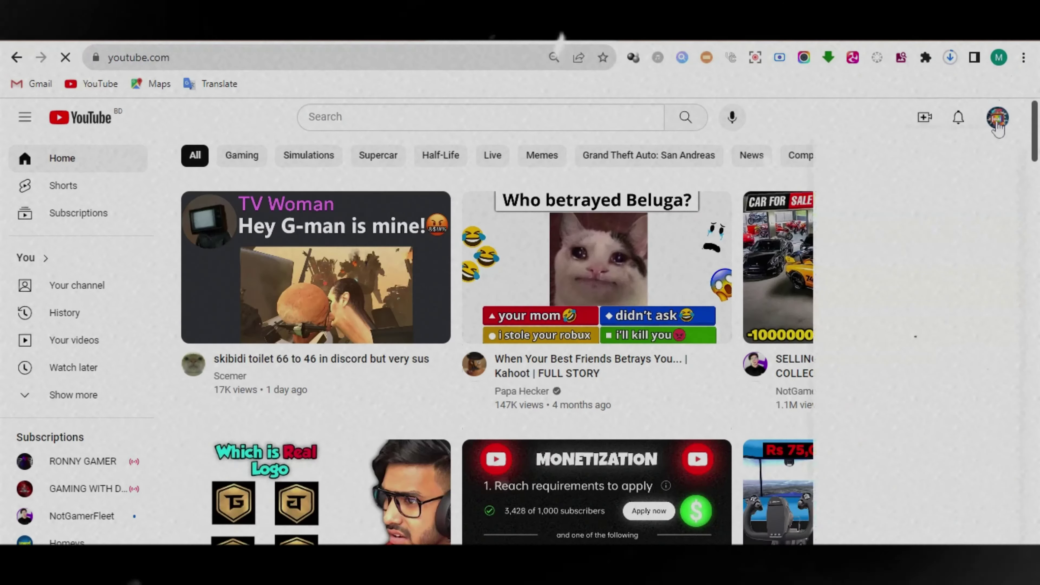
{"action": "left_click", "coordinate": [997, 119]}
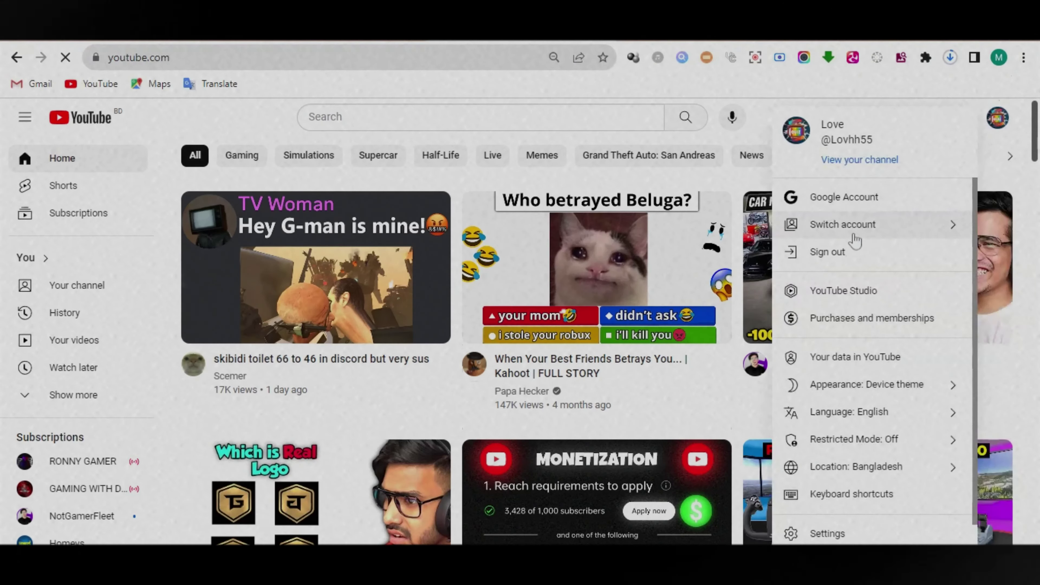
{"action": "left_click", "coordinate": [838, 296]}
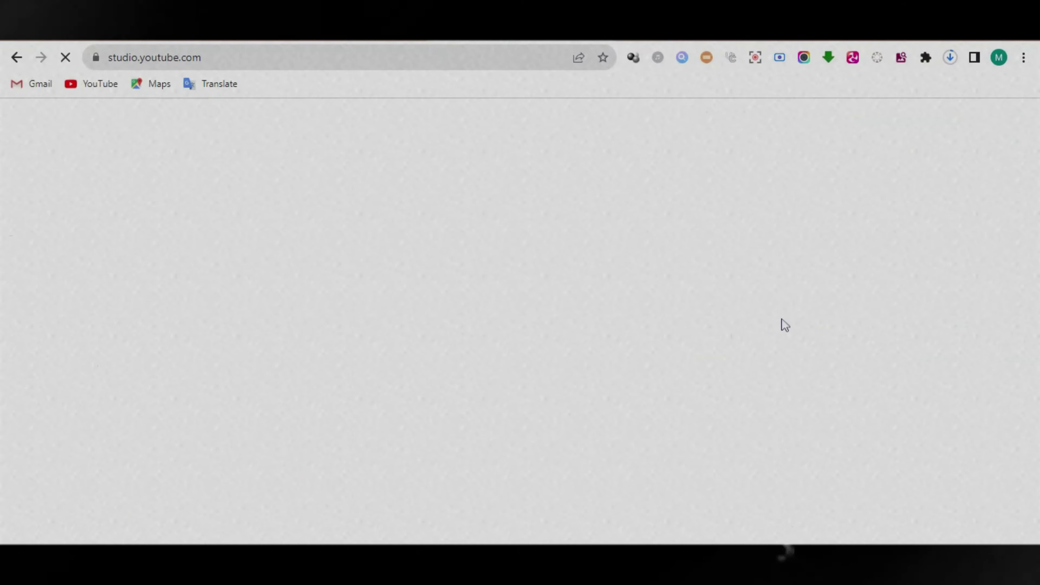
{"action": "scroll", "coordinate": [104, 464], "scroll_direction": "down", "scroll_amount": 4}
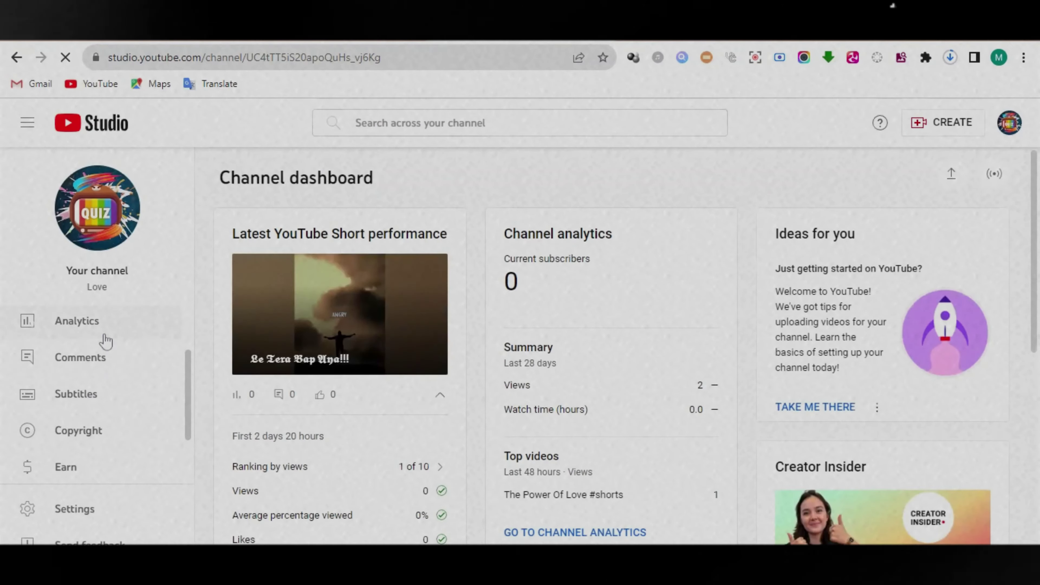
{"action": "left_click", "coordinate": [97, 467]}
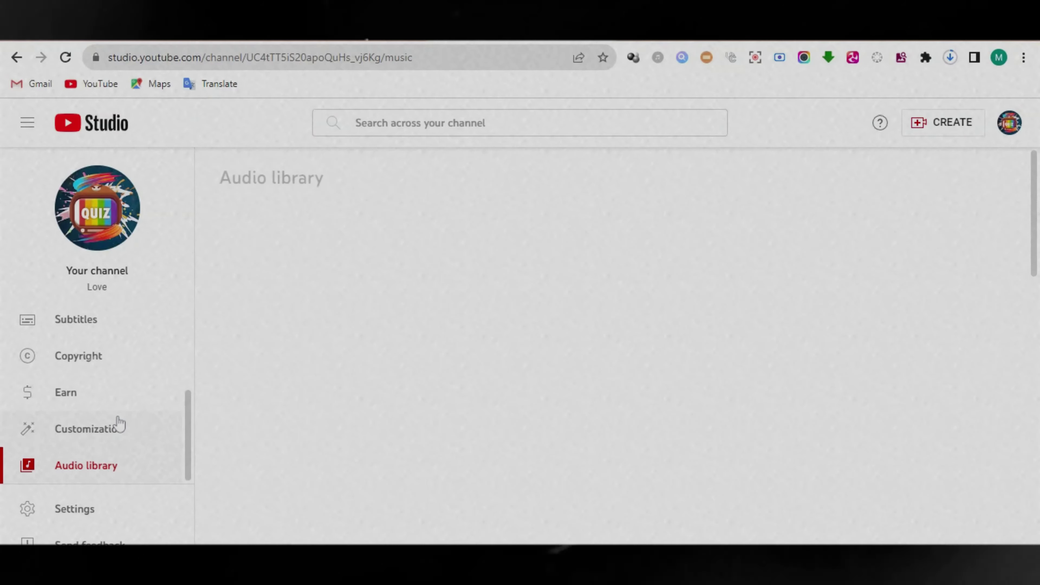
Filter the audio library's music by artist name containing "Akash Gandhi".
{"action": "left_click", "coordinate": [302, 304]}
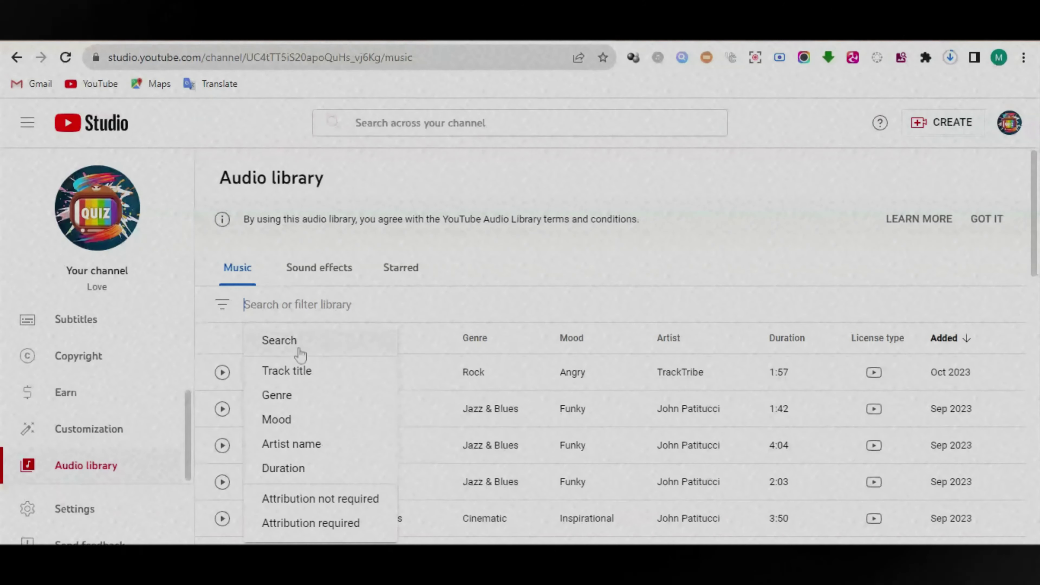
{"action": "left_click", "coordinate": [302, 444]}
{"action": "type", "text": "AkashGandhi"}
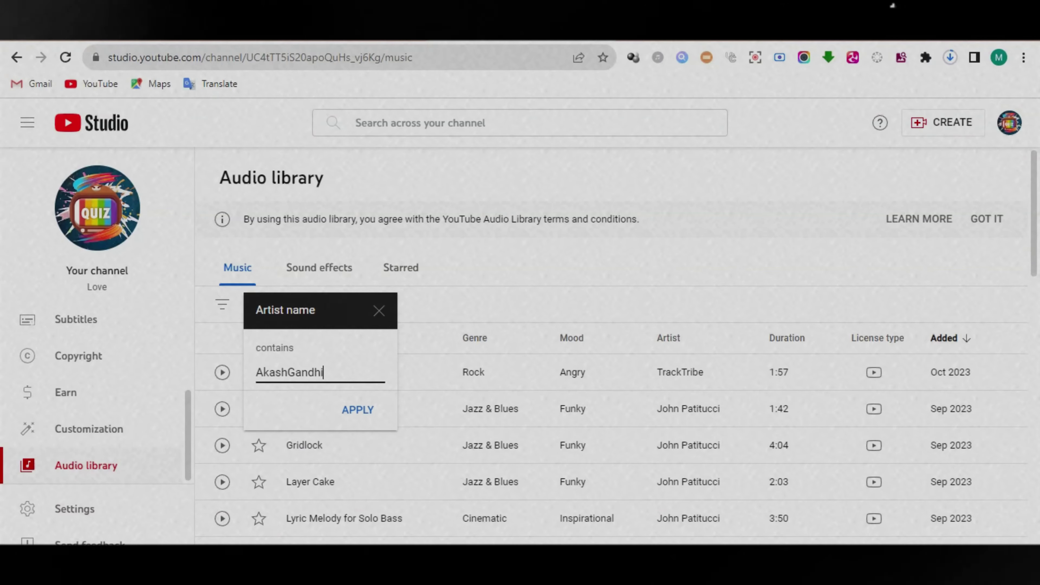
{"action": "left_click", "coordinate": [360, 410]}
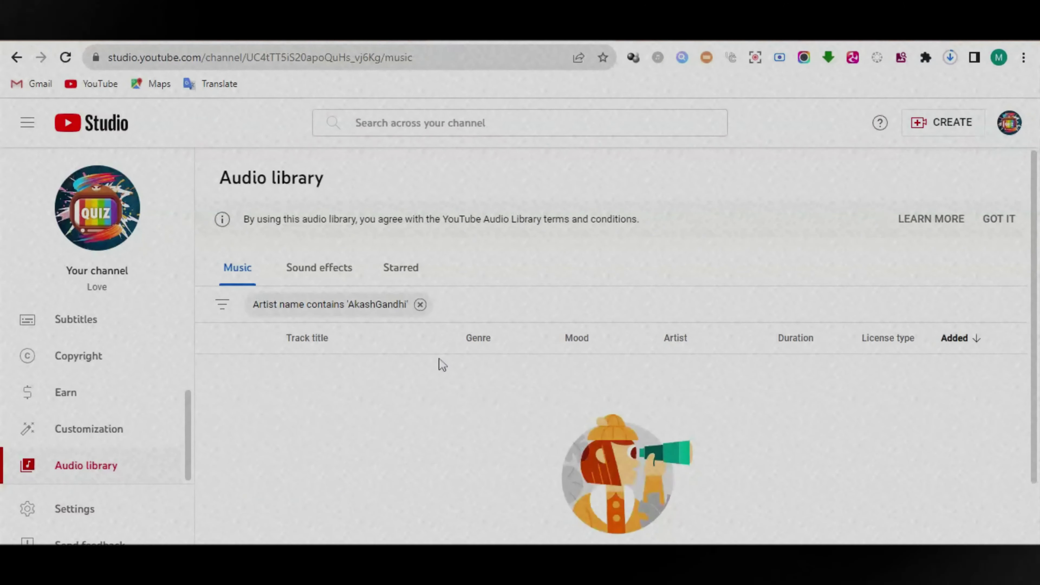
{"action": "left_click", "coordinate": [352, 313]}
{"action": "left_click", "coordinate": [288, 372]}
{"action": "left_click", "coordinate": [359, 409]}
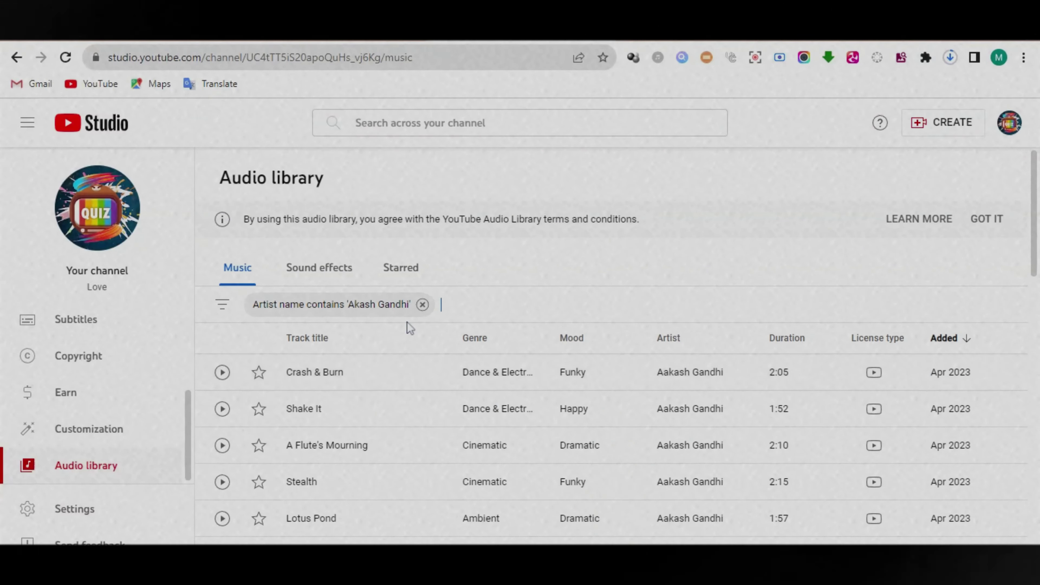
Find the Zameen track in the filtered music list and download it.
{"action": "scroll", "coordinate": [377, 389], "scroll_direction": "down", "scroll_amount": 5}
{"action": "scroll", "coordinate": [319, 389], "scroll_direction": "down", "scroll_amount": 2}
{"action": "left_click", "coordinate": [283, 393]}
{"action": "left_click", "coordinate": [258, 391]}
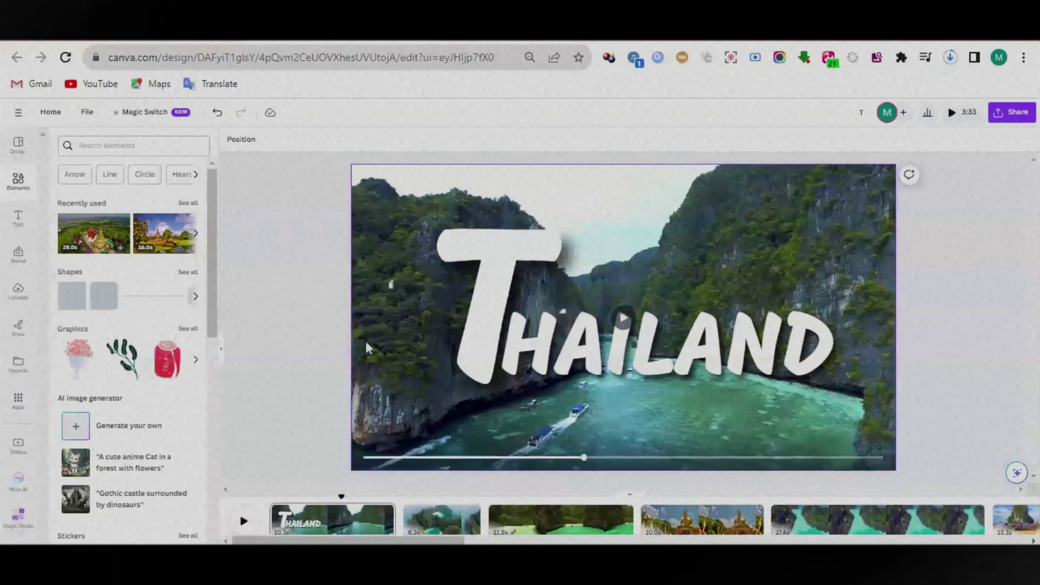
Upload the Zameen music file to the Canva design and add it to the video timeline.
{"action": "left_click", "coordinate": [18, 290]}
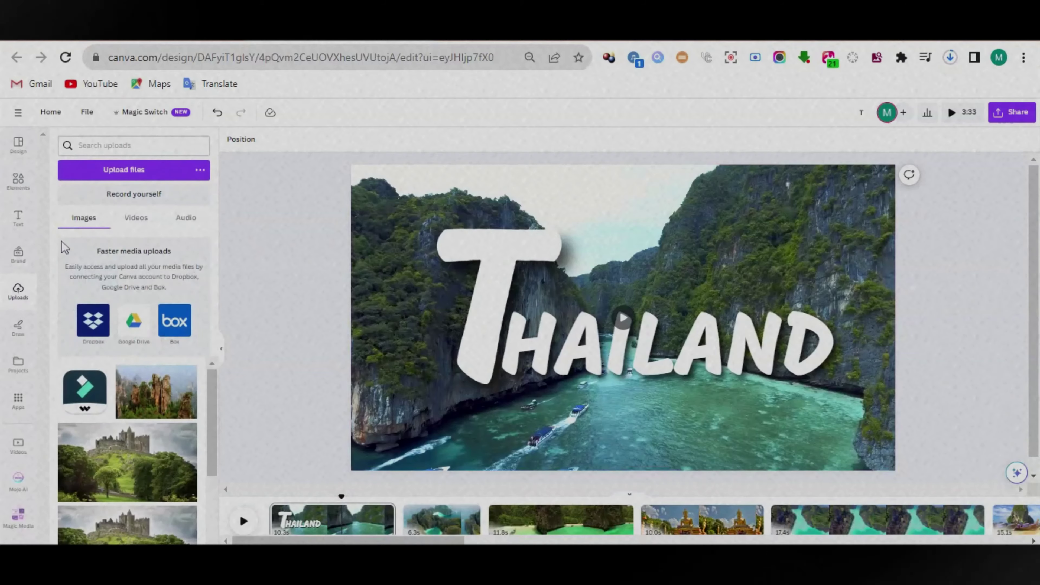
{"action": "left_click", "coordinate": [116, 171]}
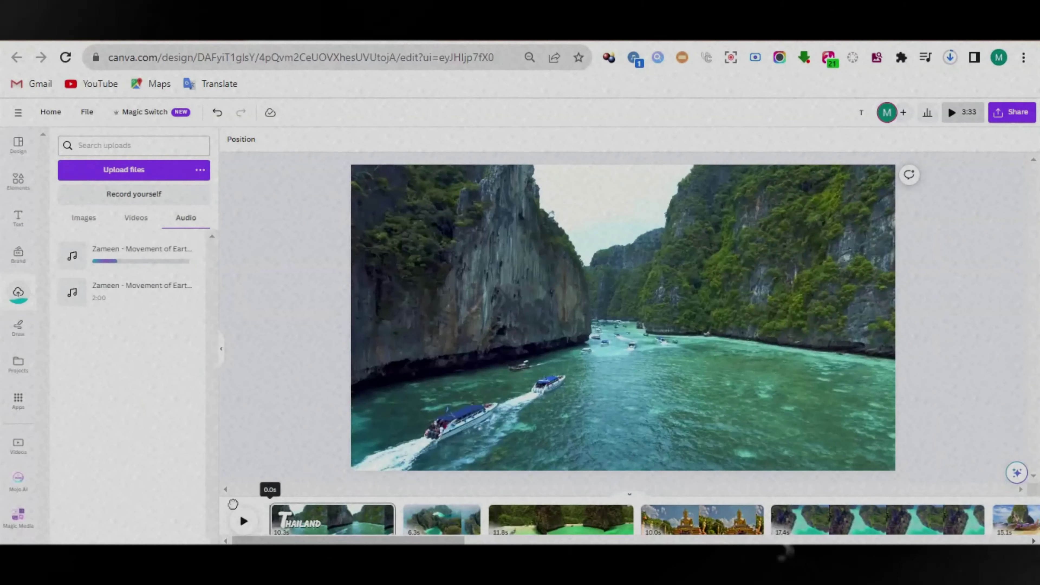
{"action": "left_click", "coordinate": [122, 258]}
Play the video with the music and trim the start of the audio track to a length of 1:51.
{"action": "left_click", "coordinate": [244, 510]}
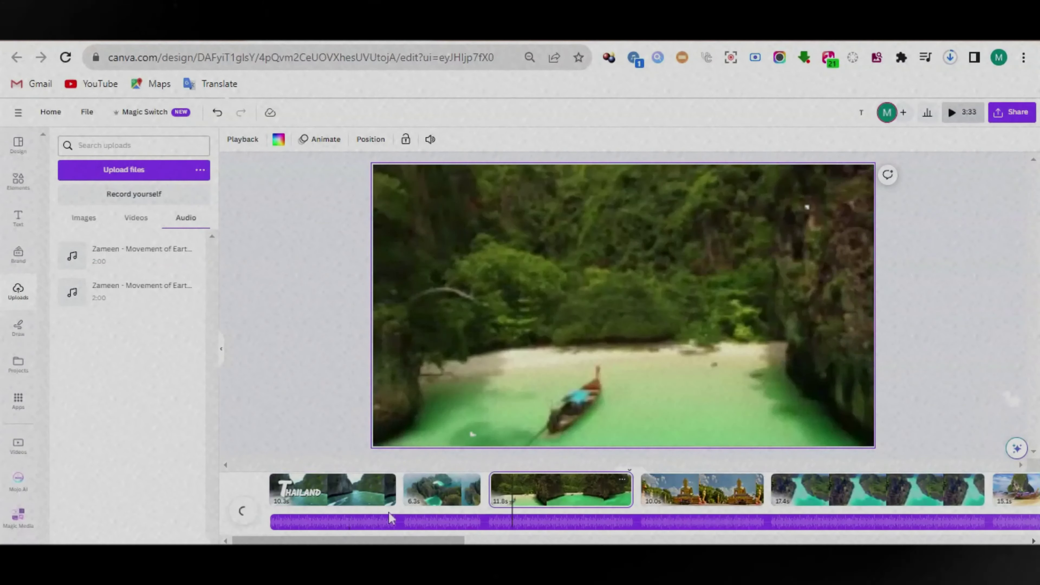
{"action": "left_click_drag", "start_coordinate": [271, 521], "coordinate": [384, 520]}
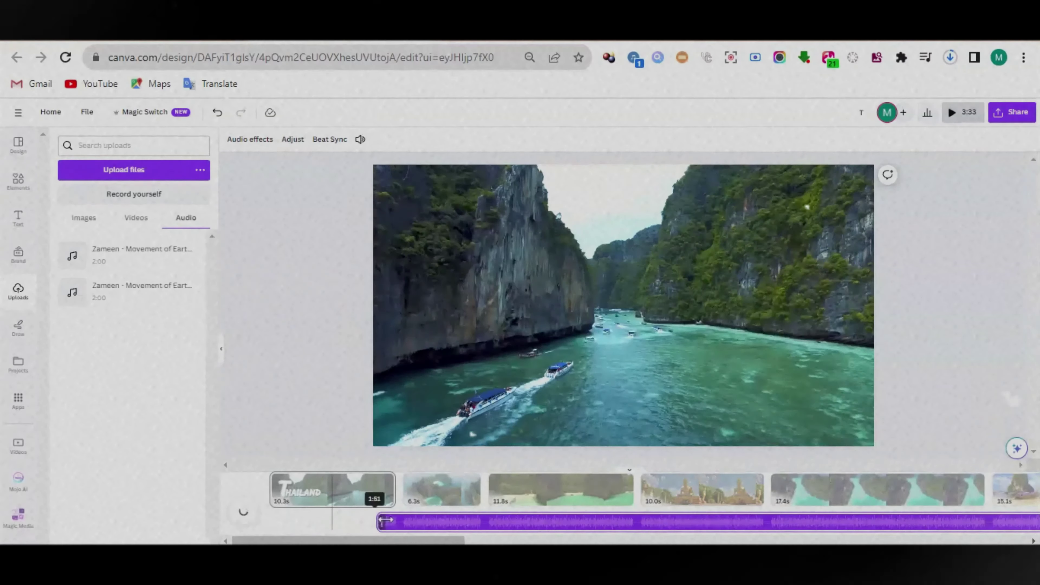